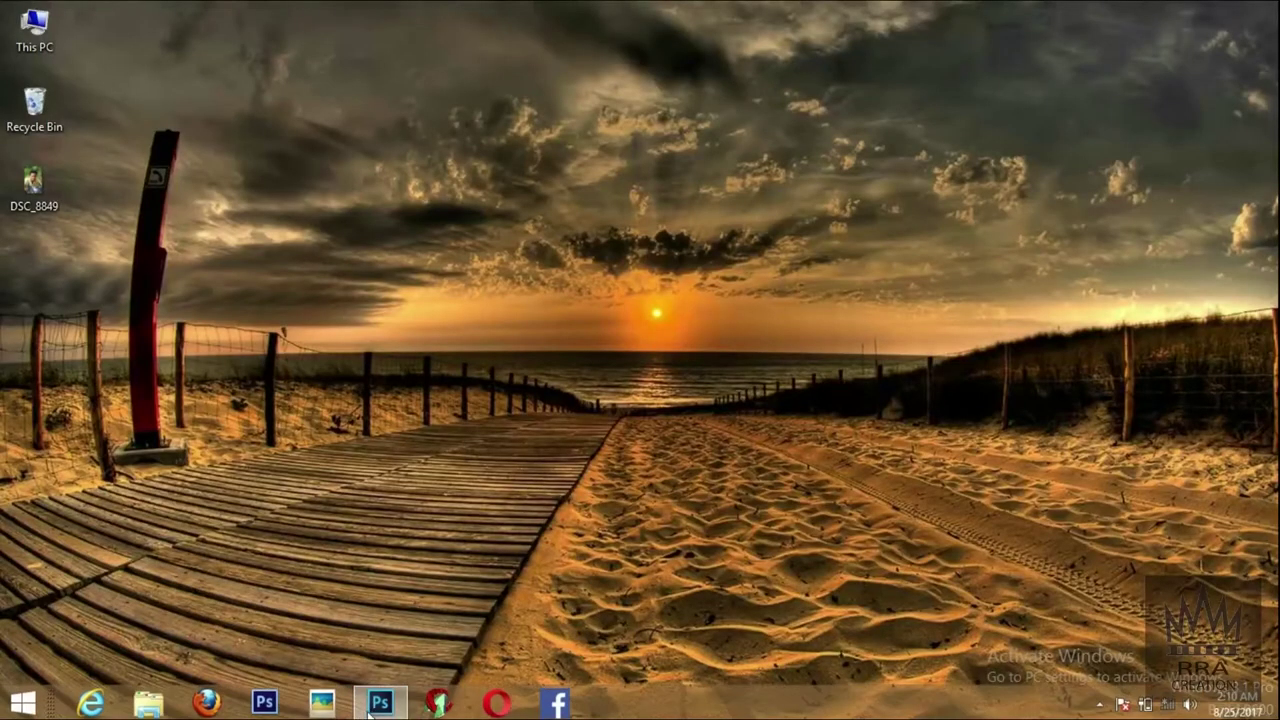
Bring the Photoshop window to the front from the taskbar, showing an empty workspace
click(370, 711)
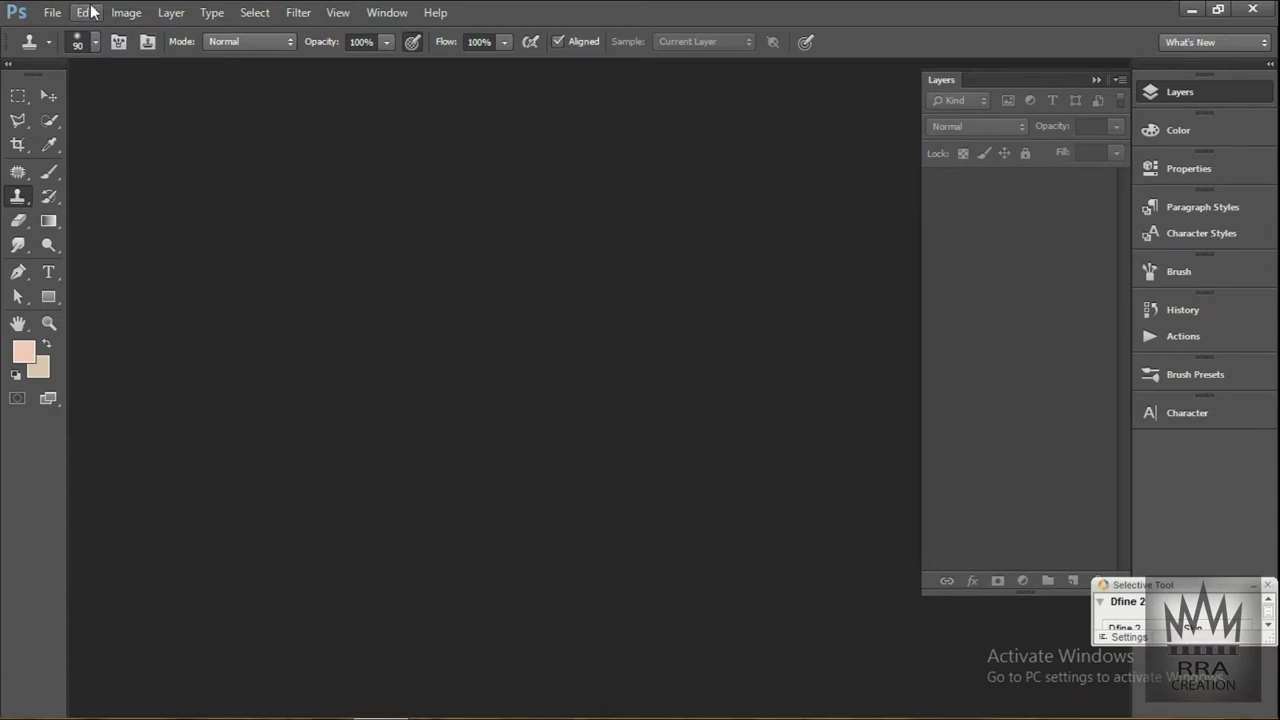
Open the DSC_8849 photo and convert its locked Background into Layer 0
click(55, 12)
click(66, 50)
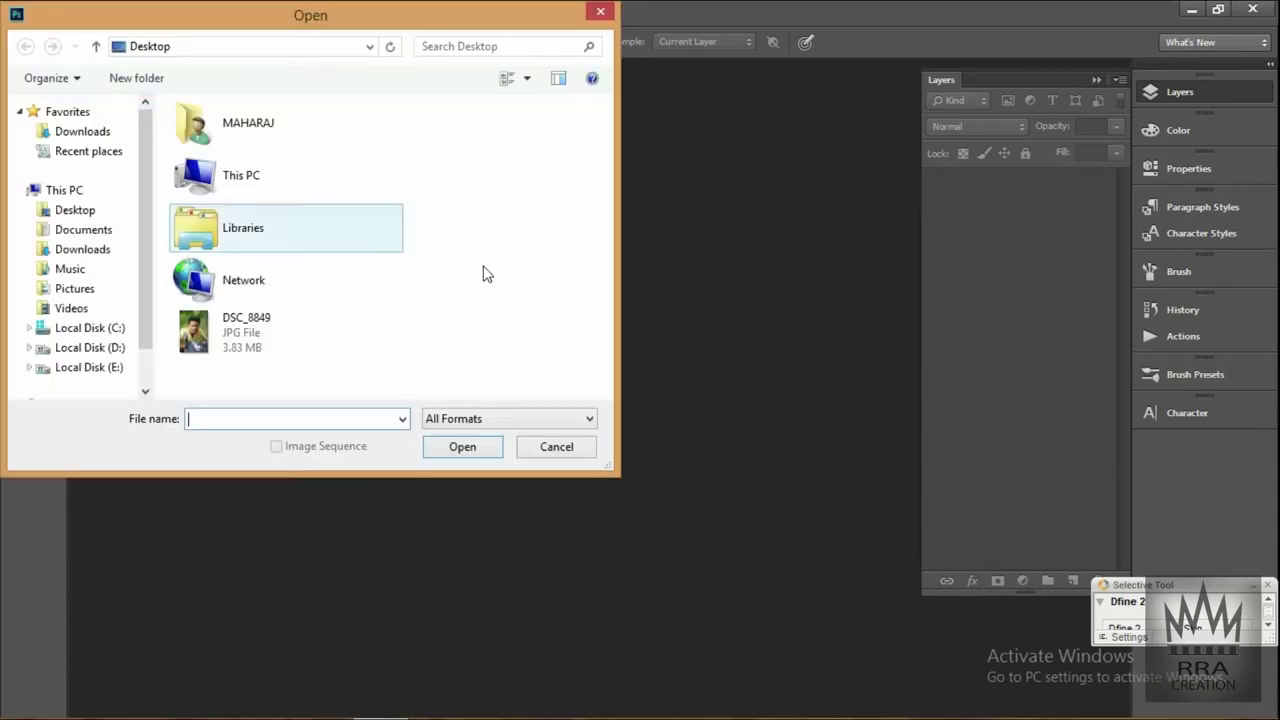
double_click(220, 341)
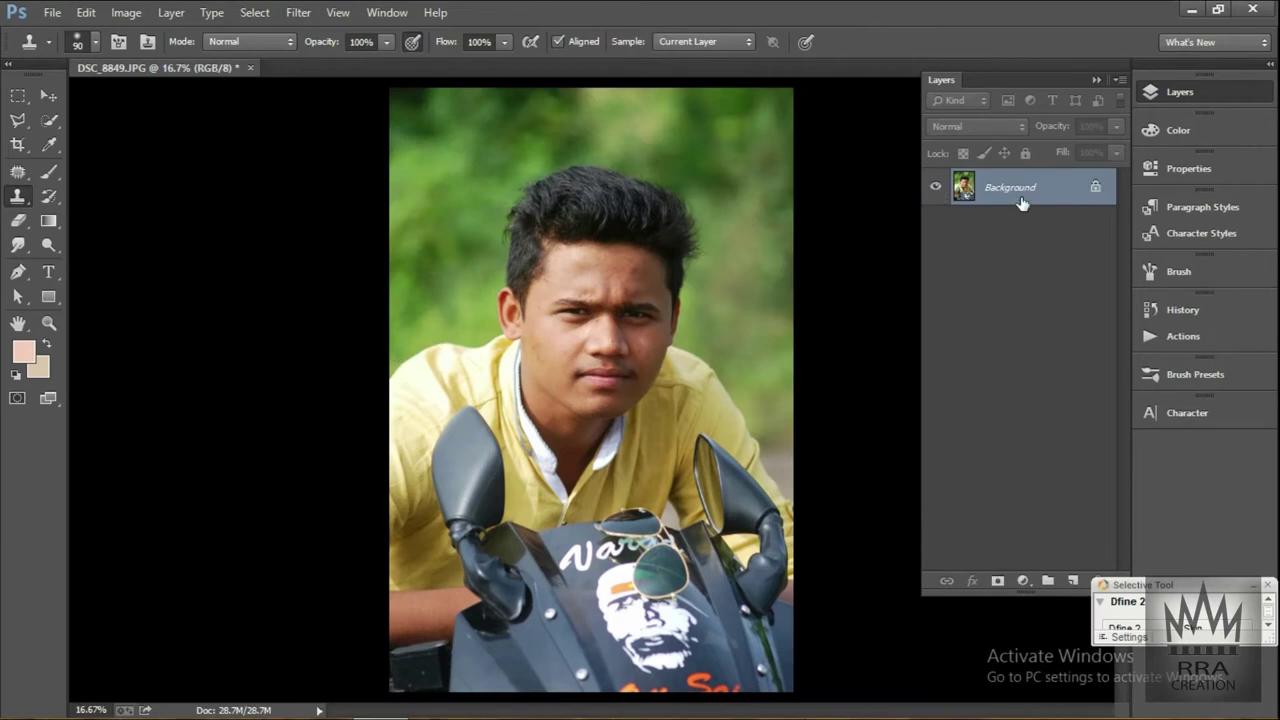
double_click(1022, 190)
click(806, 225)
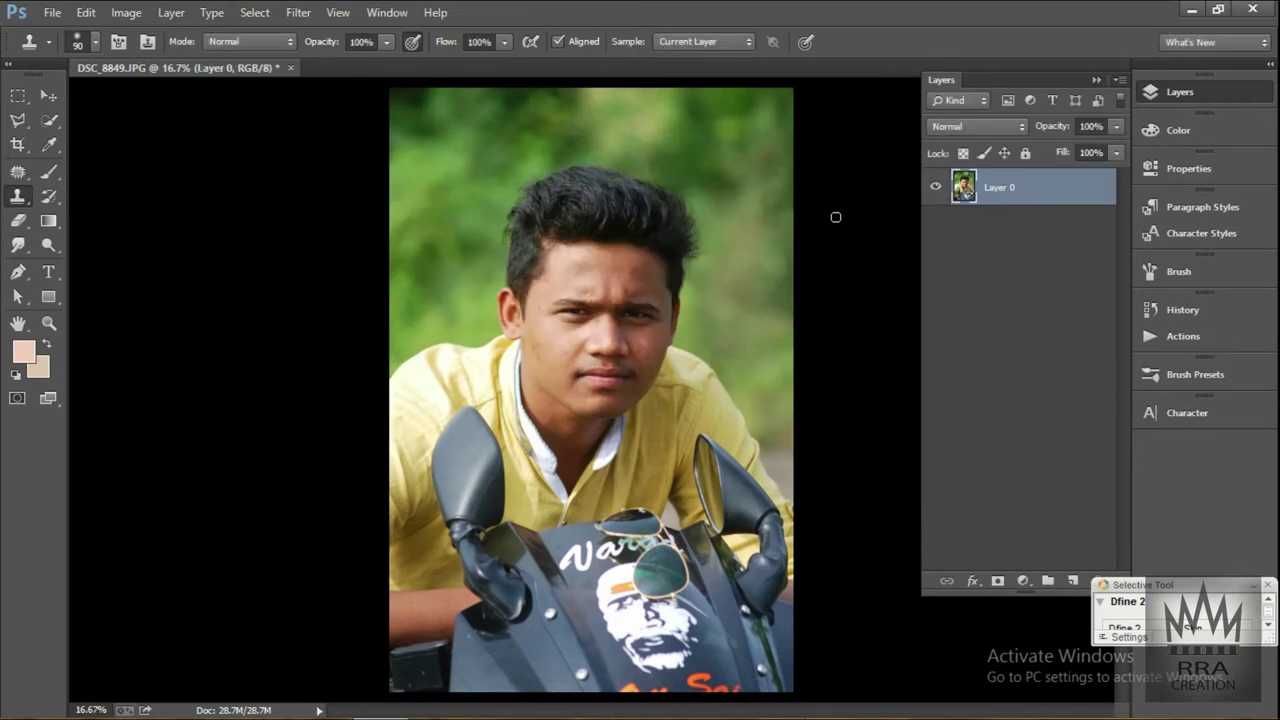
Zoom in on the face and duplicate Layer 0 as Layer 0 copy
key(ctrl+plus)
key(ctrl+plus)
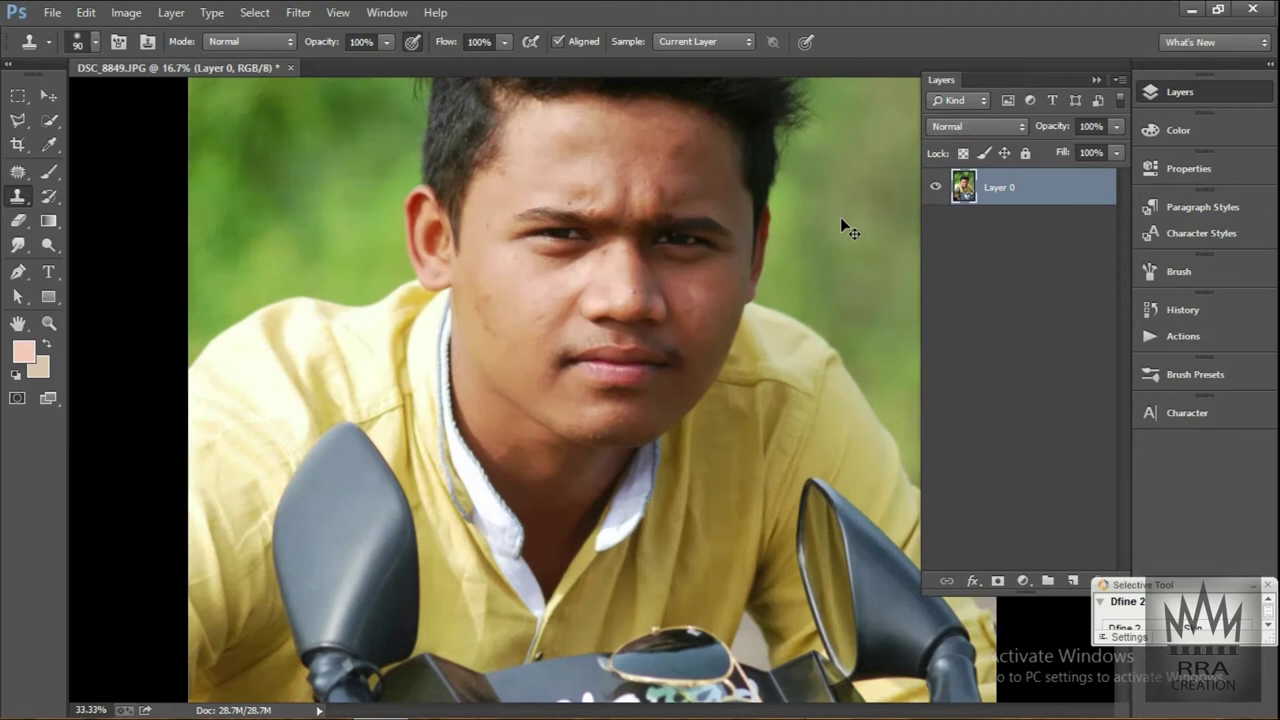
key(ctrl+plus)
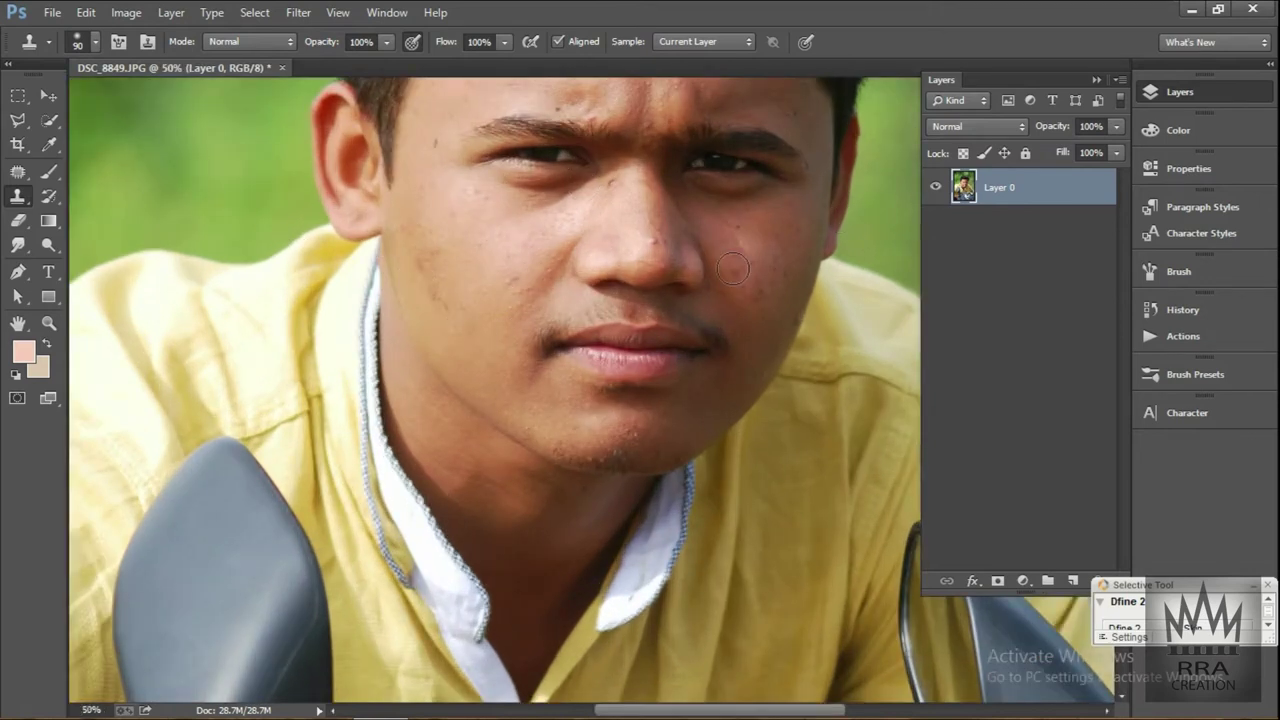
click(50, 145)
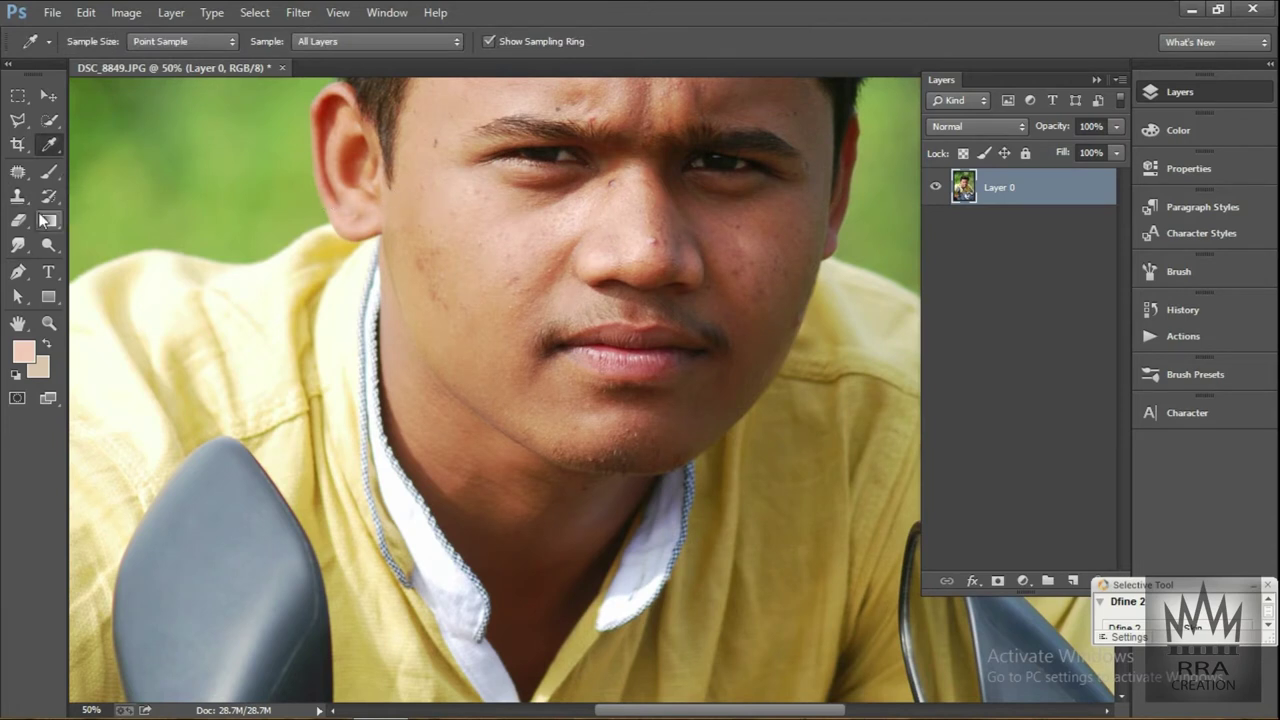
right_click(1030, 202)
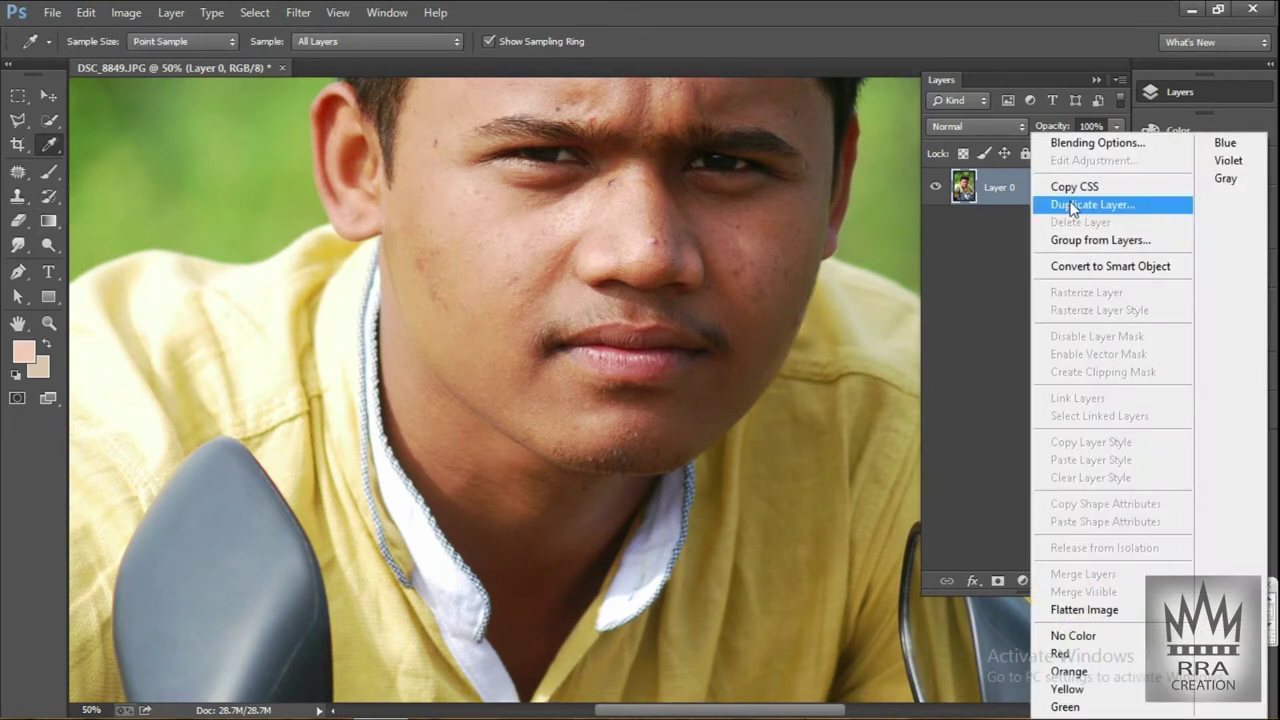
click(1073, 207)
click(822, 213)
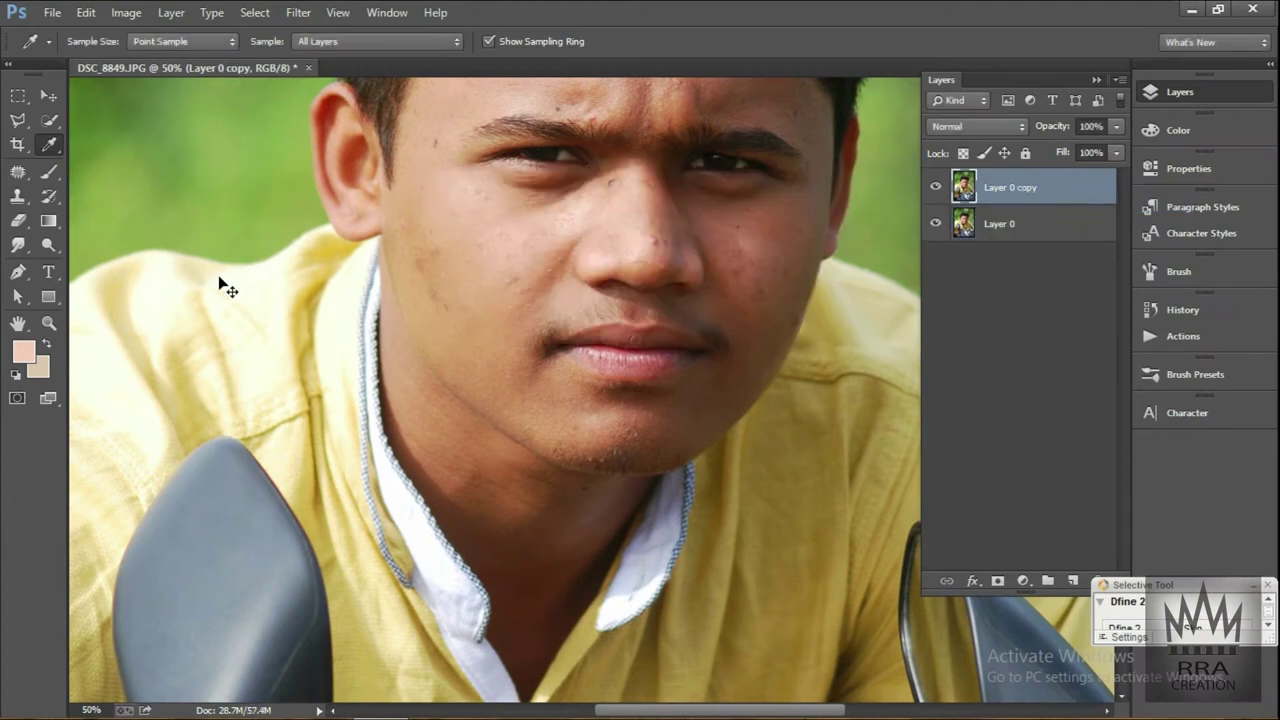
key(ctrl+plus)
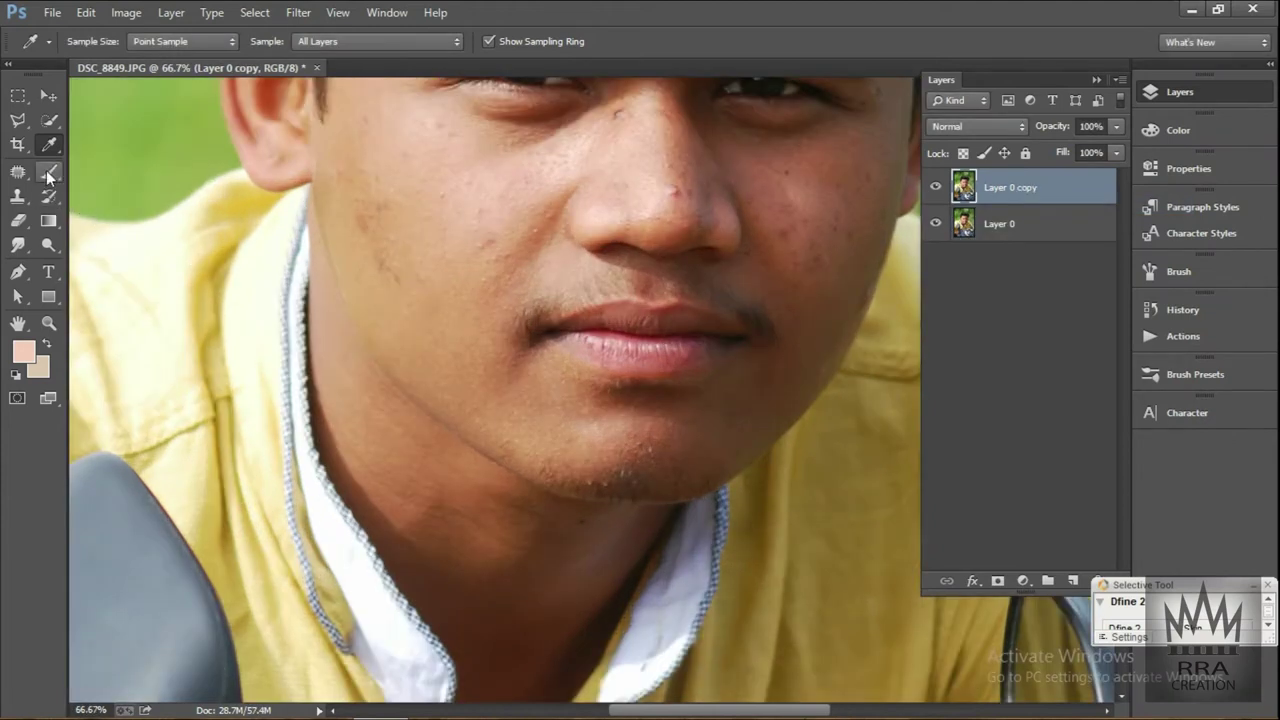
With the Clone Stamp, sample clean skin and clone out the blemishes on the cheek
click(18, 196)
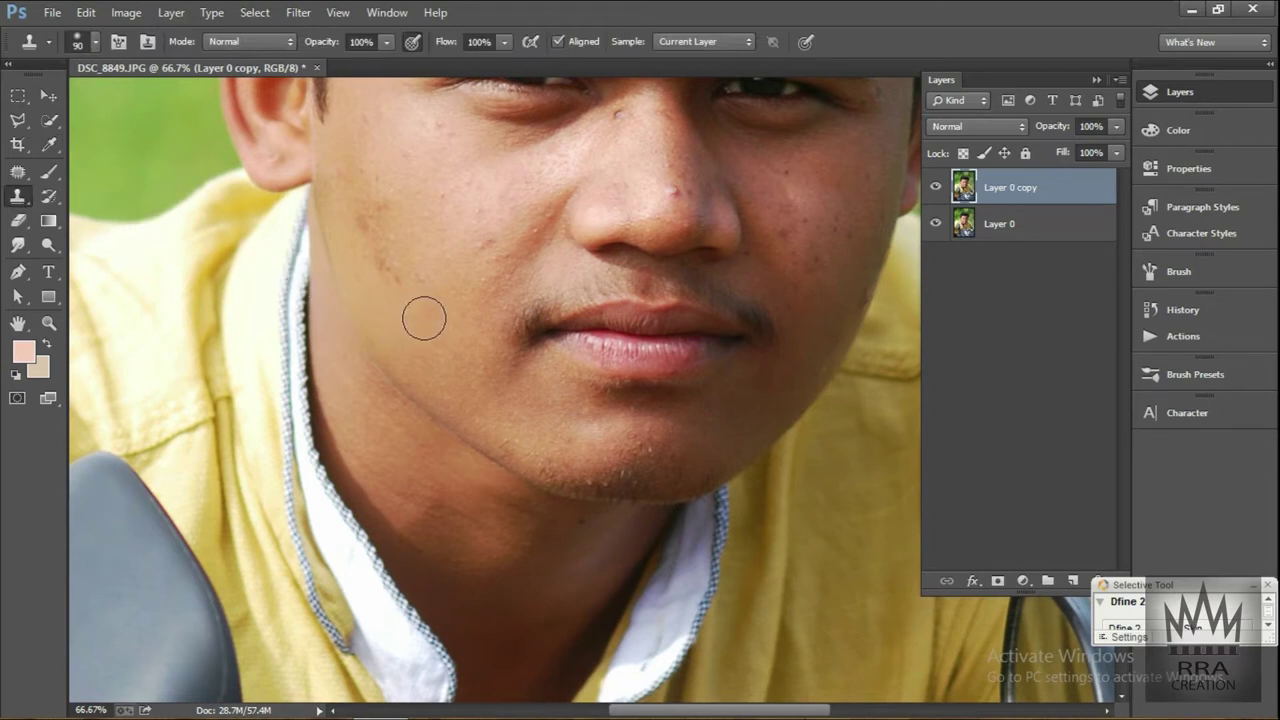
alt+click(401, 319)
click(389, 270)
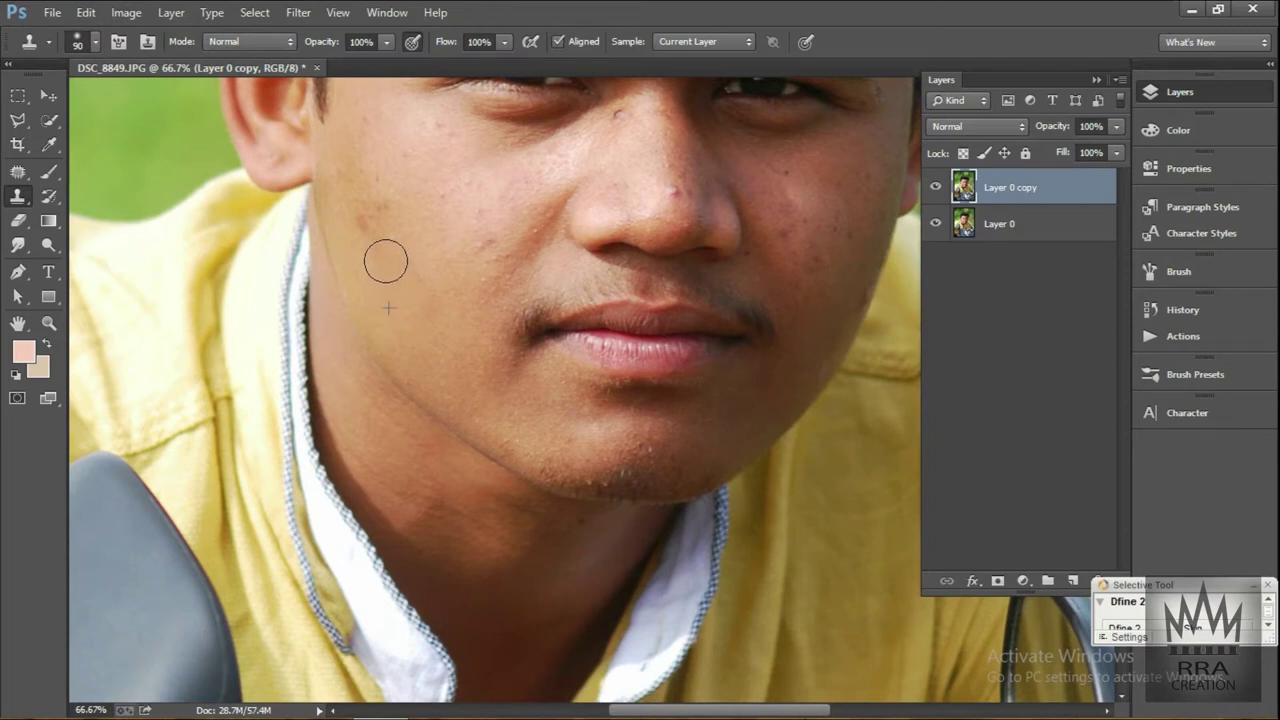
click(366, 211)
click(374, 203)
click(351, 172)
click(353, 156)
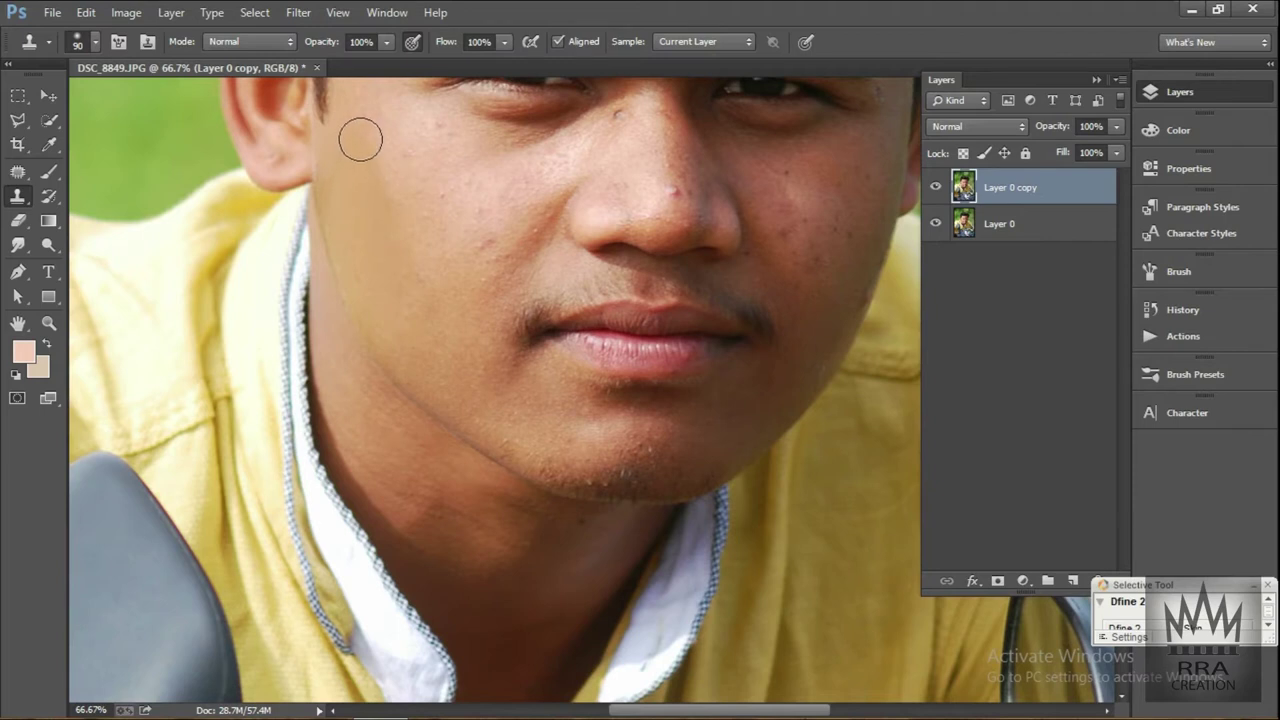
Resample clean cheek skin and shrink the clone brush for the smaller spots
alt+click(411, 243)
scroll(456, 330, up, 1)
scroll(449, 331, up, 1)
scroll(409, 320, up, 2)
scroll(409, 314, up, 1)
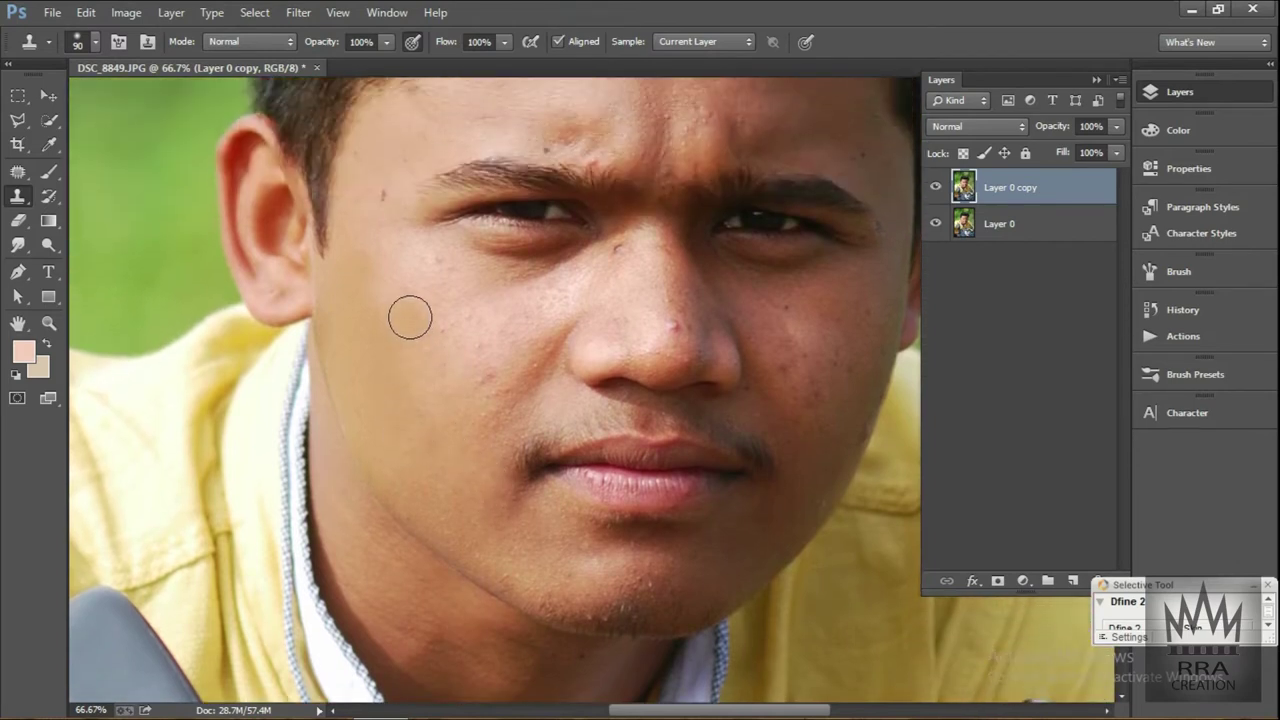
scroll(412, 295, up, 1)
scroll(430, 320, up, 2)
scroll(456, 374, down, 1)
key(bracketleft)
key(bracketleft)
key(bracketleft)
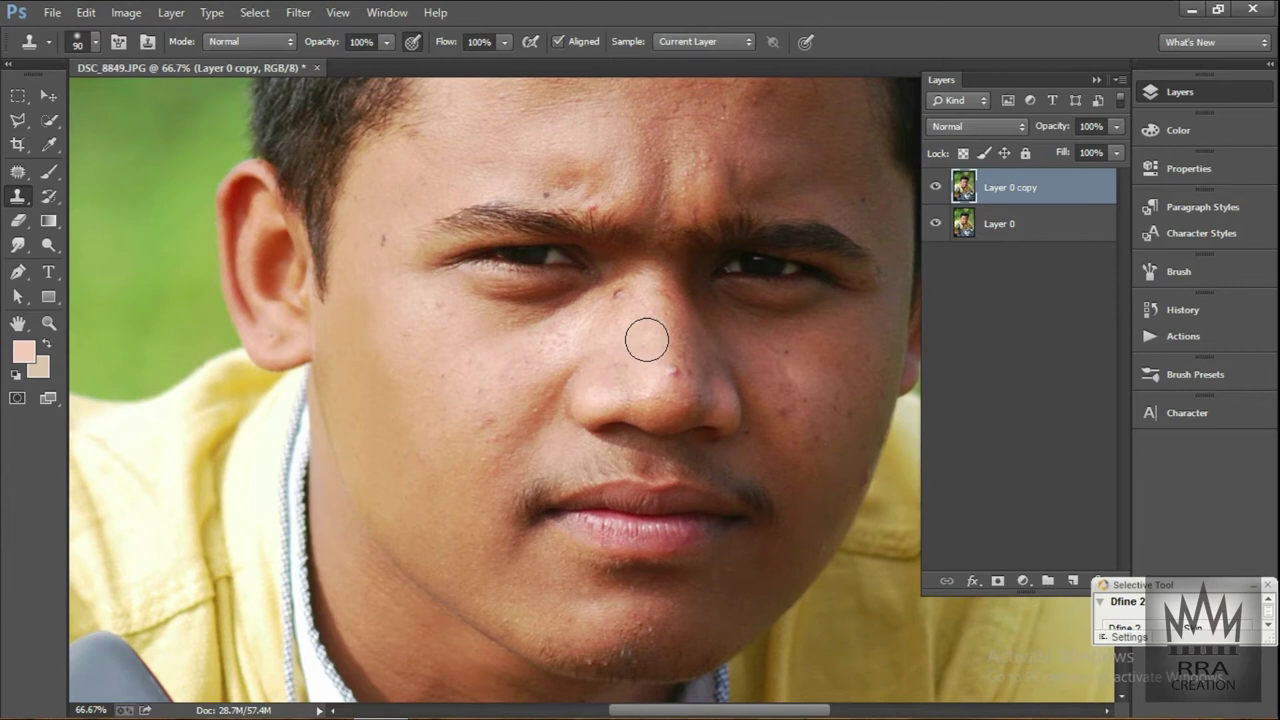
key(bracketleft)
key(bracketleft)
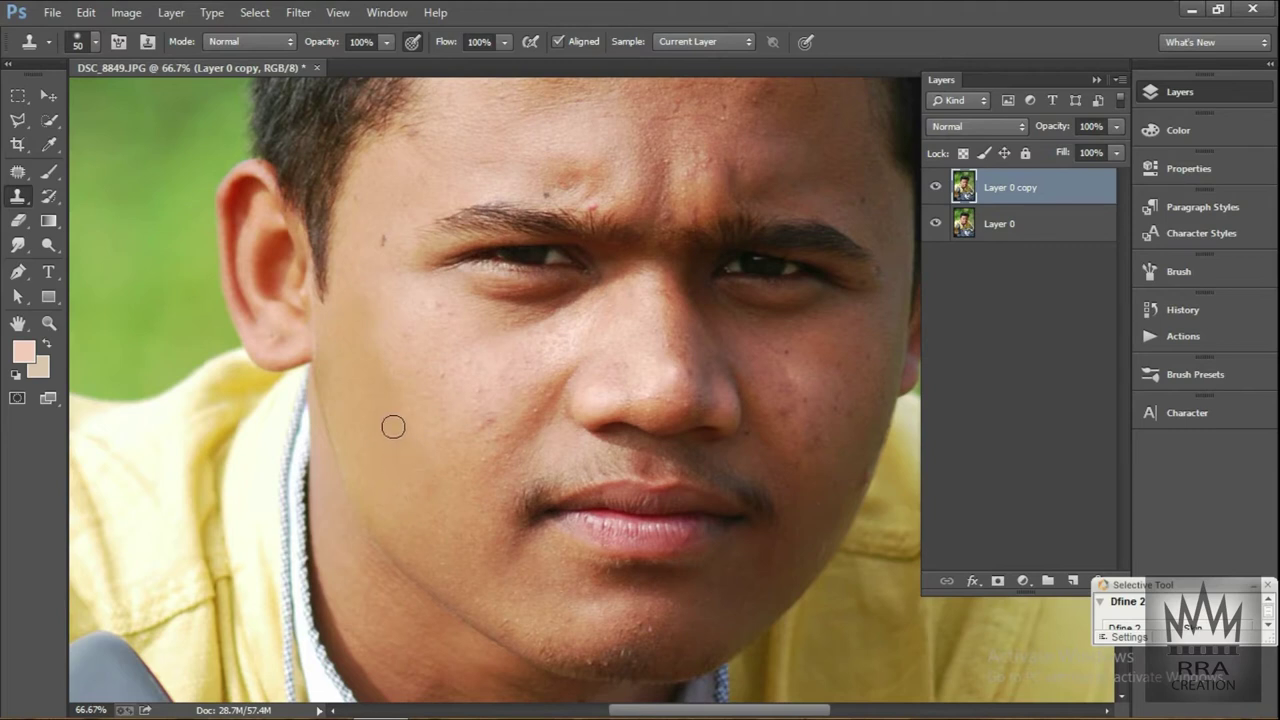
Sample a tan skin tone and set a larger brush to 39% opacity and flow
key(ctrl+minus)
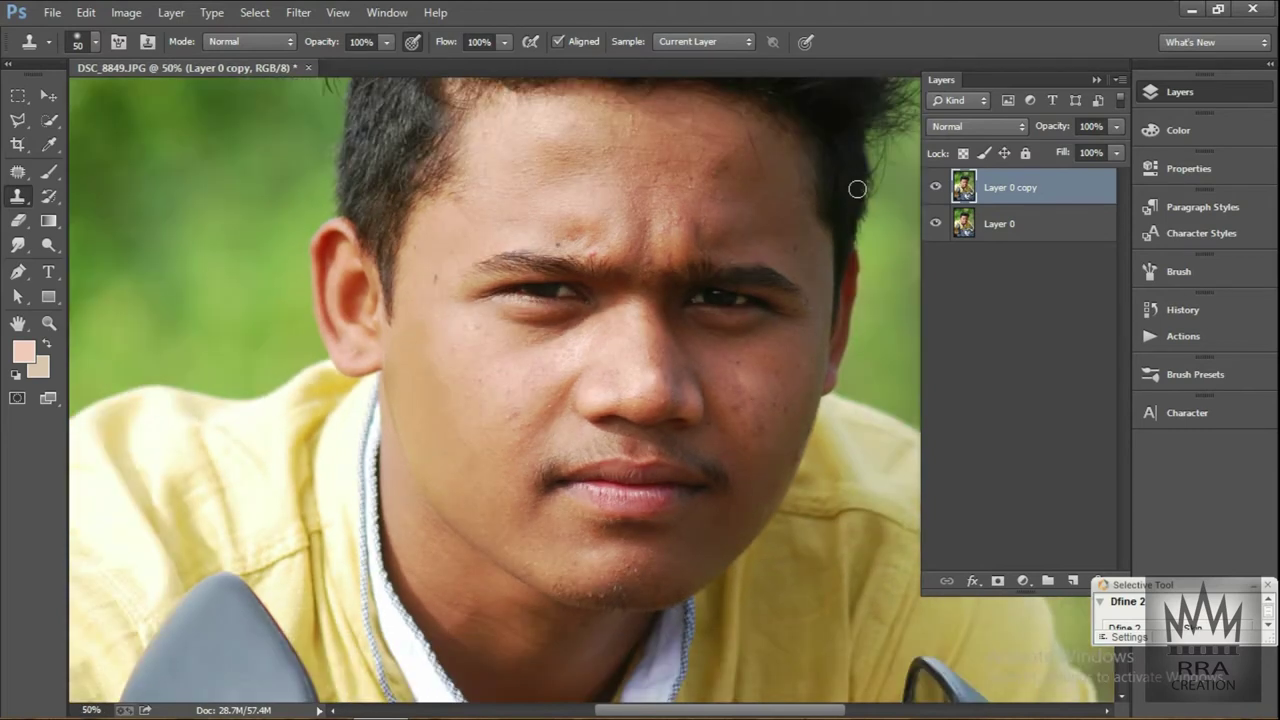
click(49, 144)
click(386, 353)
click(52, 172)
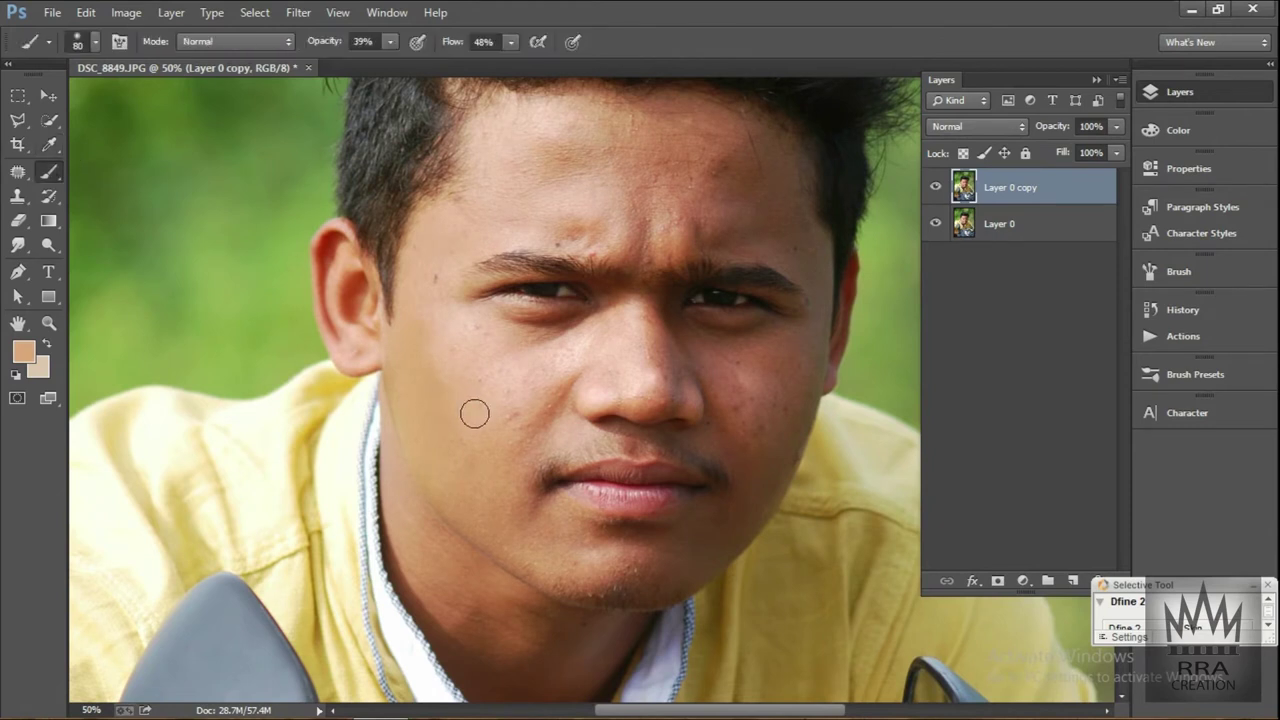
key(bracketright)
key(bracketright)
click(390, 41)
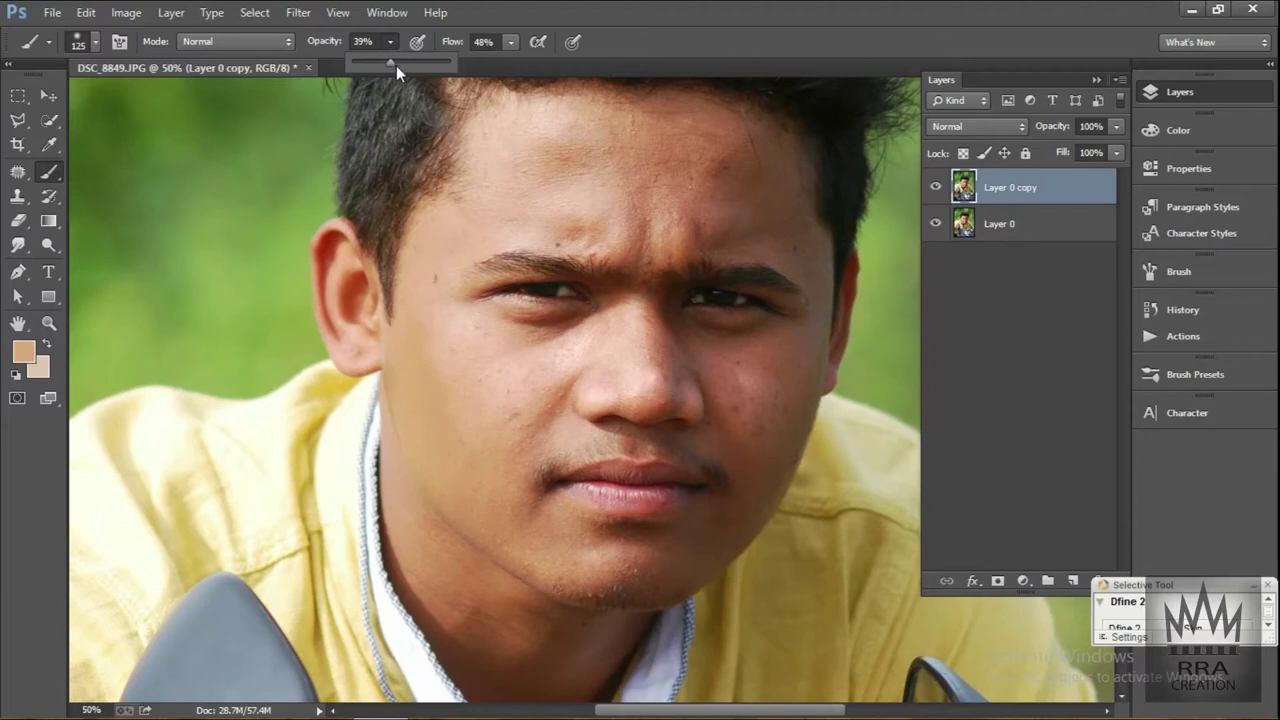
click(511, 42)
drag(507, 65, 502, 65)
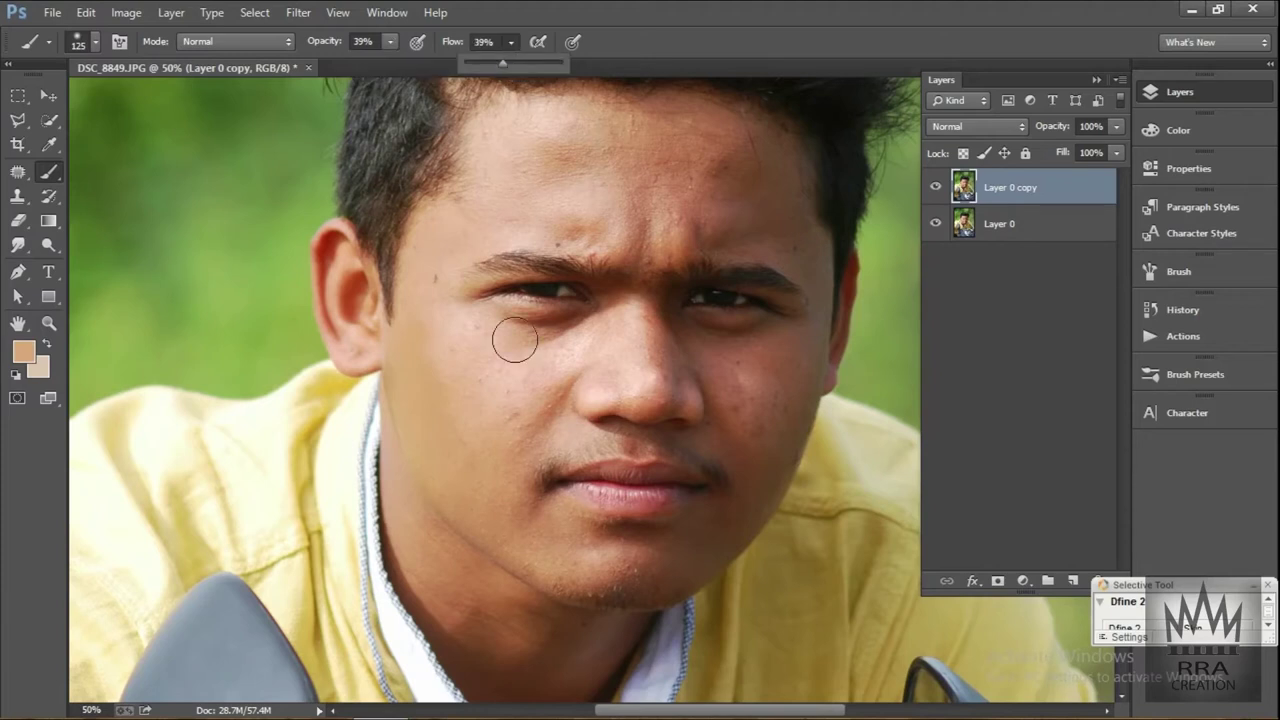
Sample a lighter cheek tone and paint the cheeks with a smaller brush
click(50, 144)
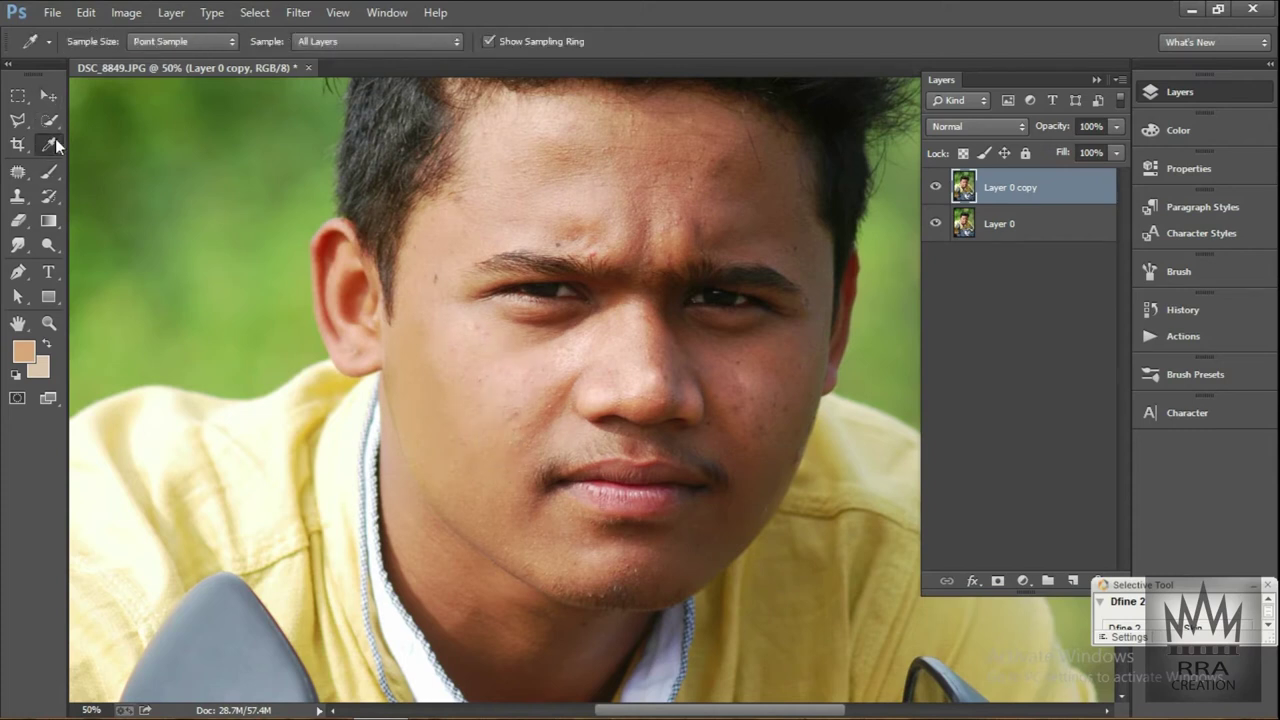
click(496, 386)
click(58, 170)
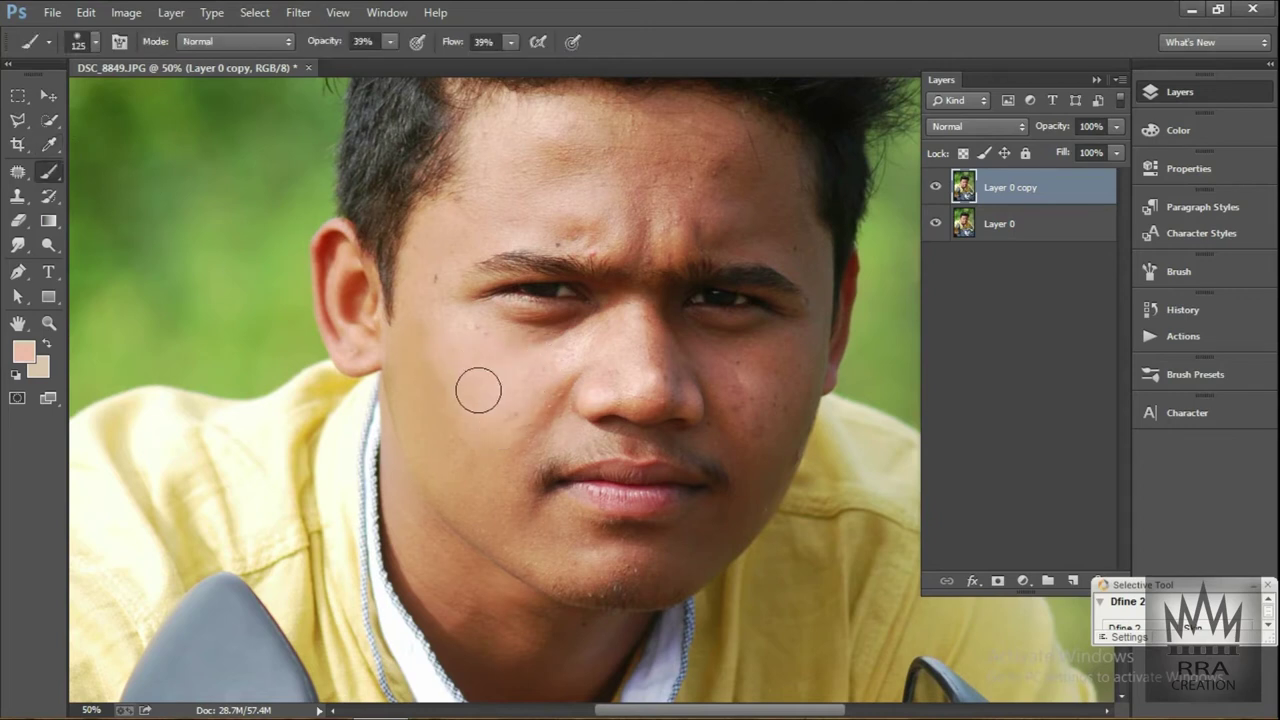
key(bracketleft)
key(bracketleft)
key(bracketleft)
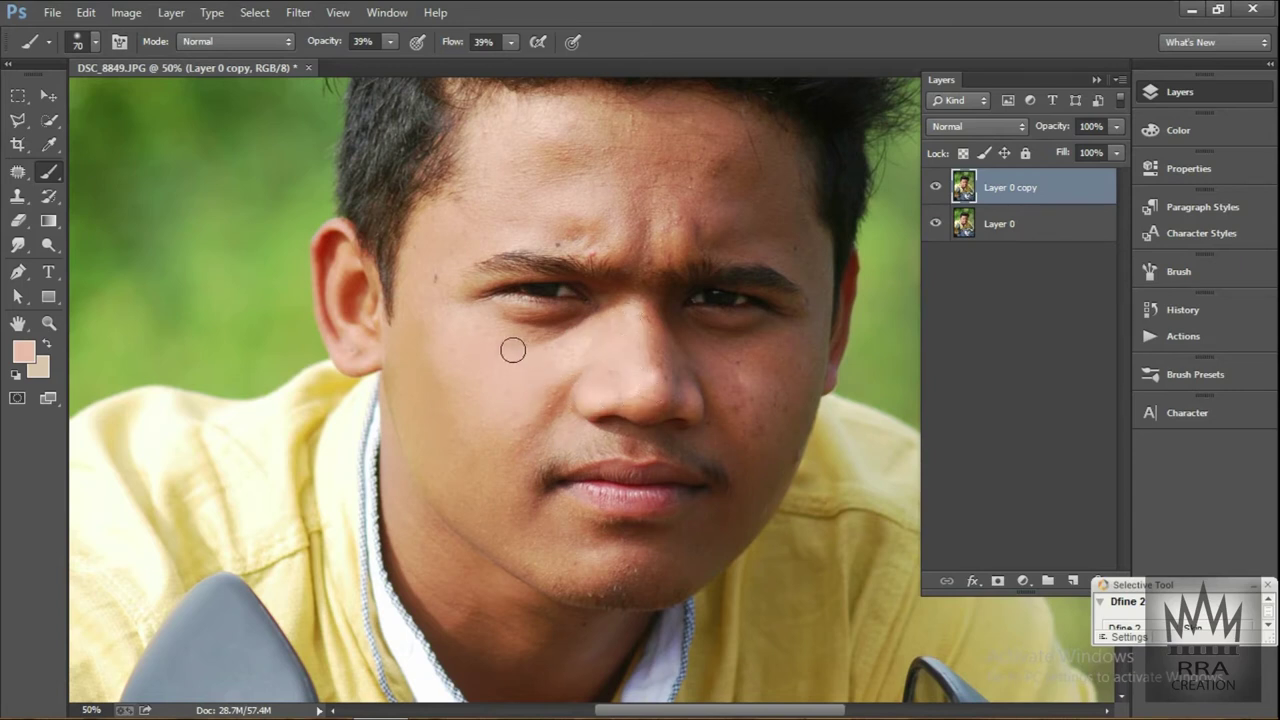
scroll(558, 385, down, 2)
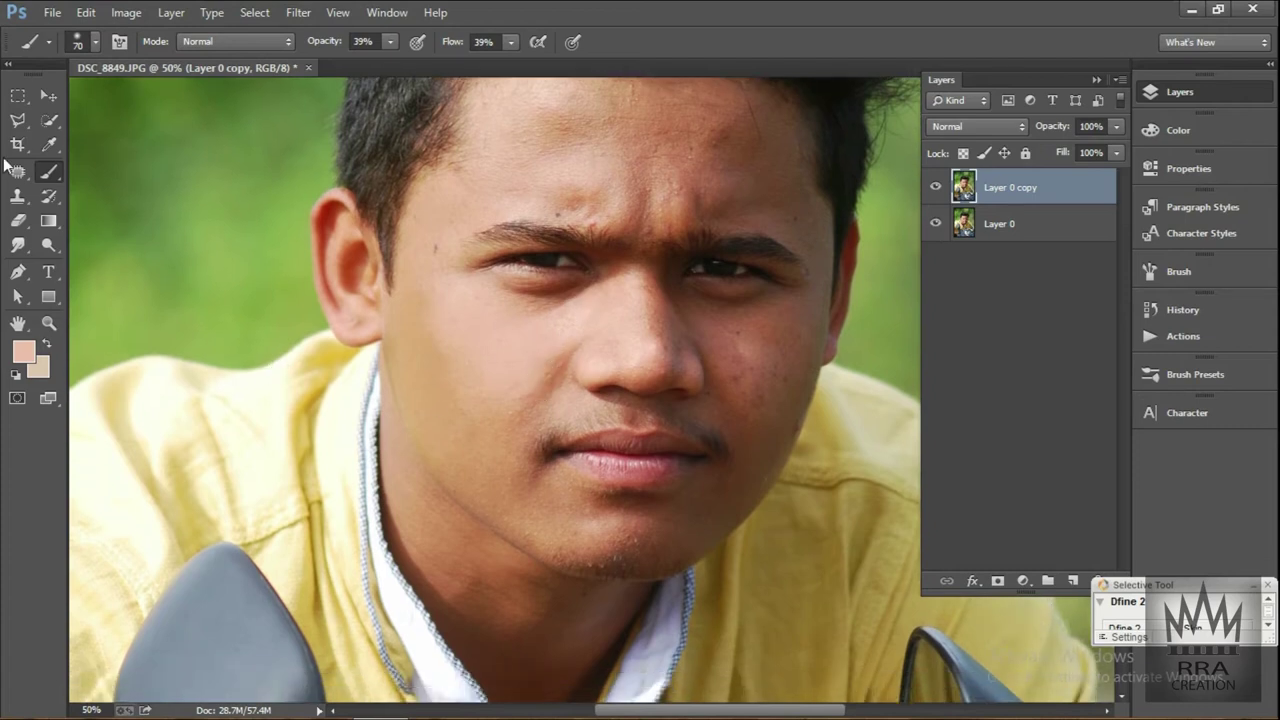
Sample a tan skin tone and paint it around the eyes with an enlarged brush
click(49, 144)
click(432, 401)
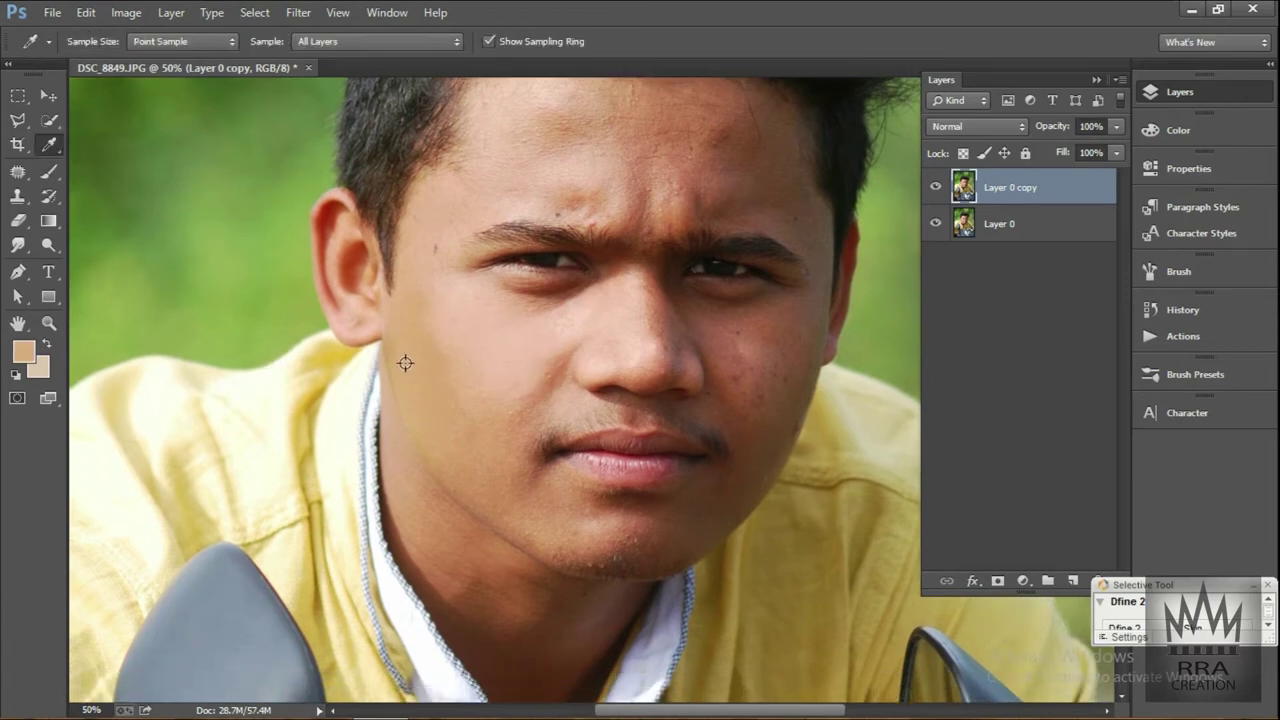
click(49, 171)
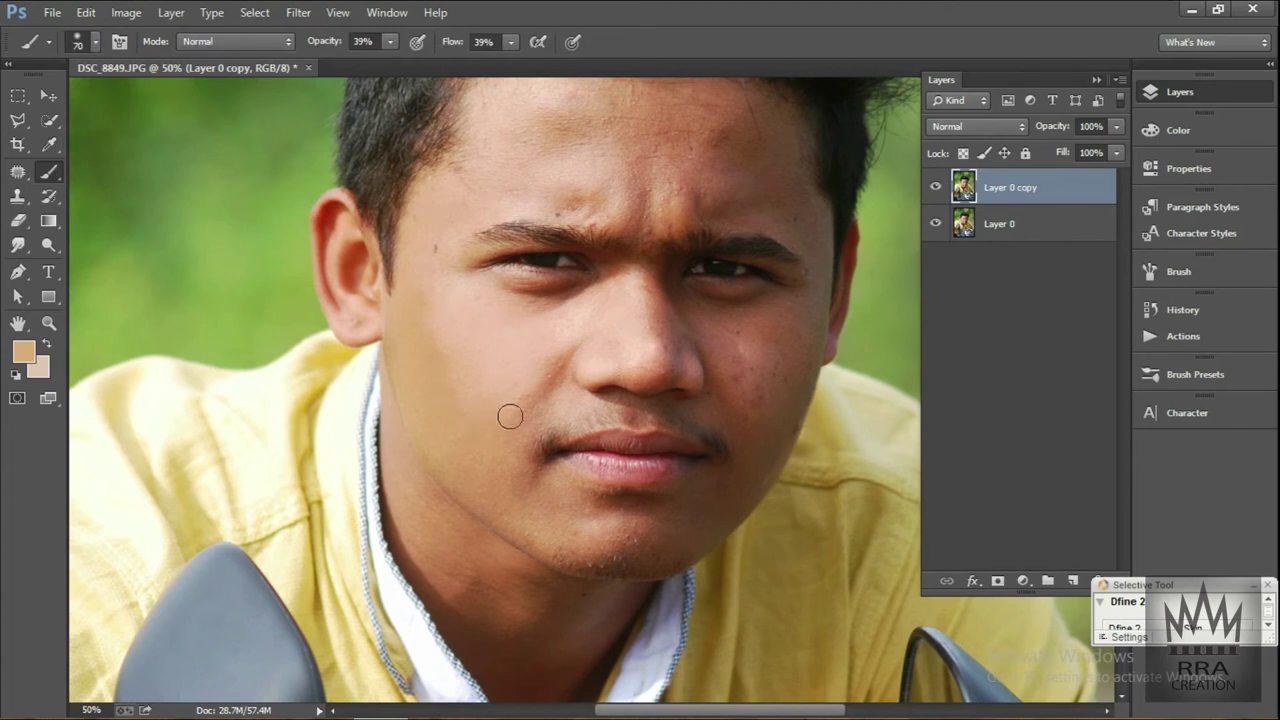
key(bracketright)
key(bracketright)
key(bracketright)
scroll(509, 129, up, 2)
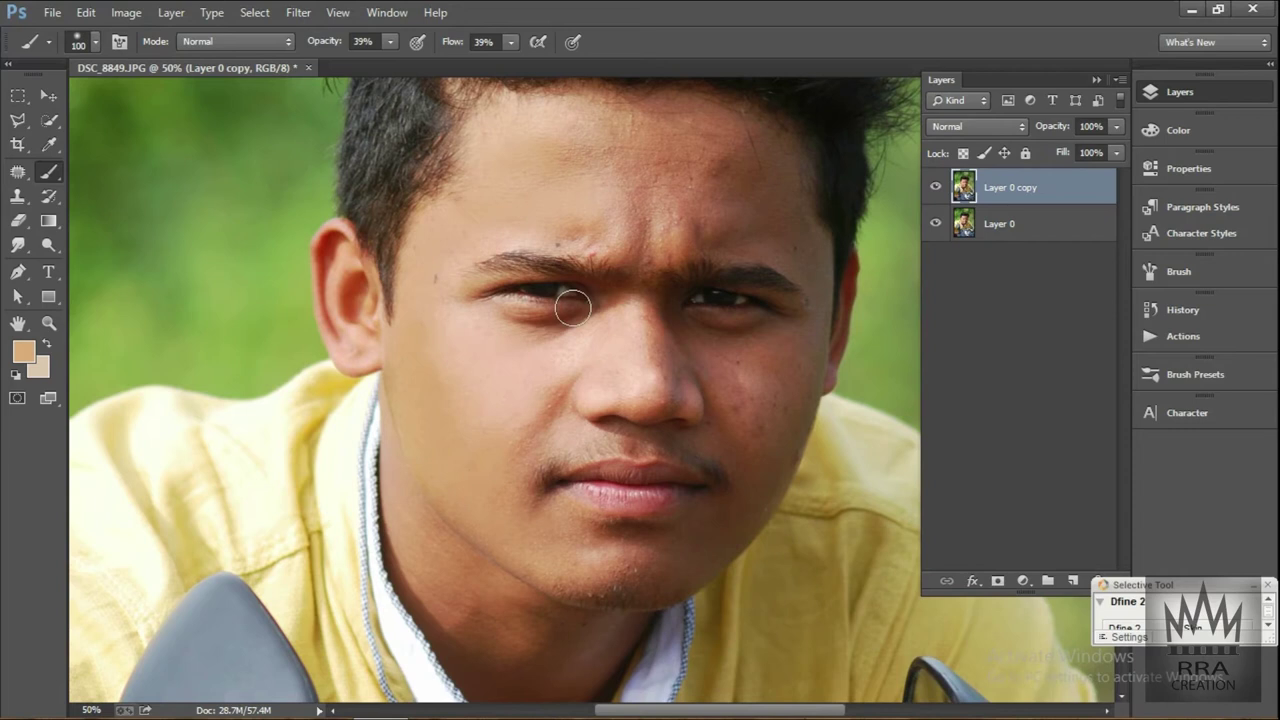
scroll(604, 247, up, 2)
scroll(604, 247, up, 1)
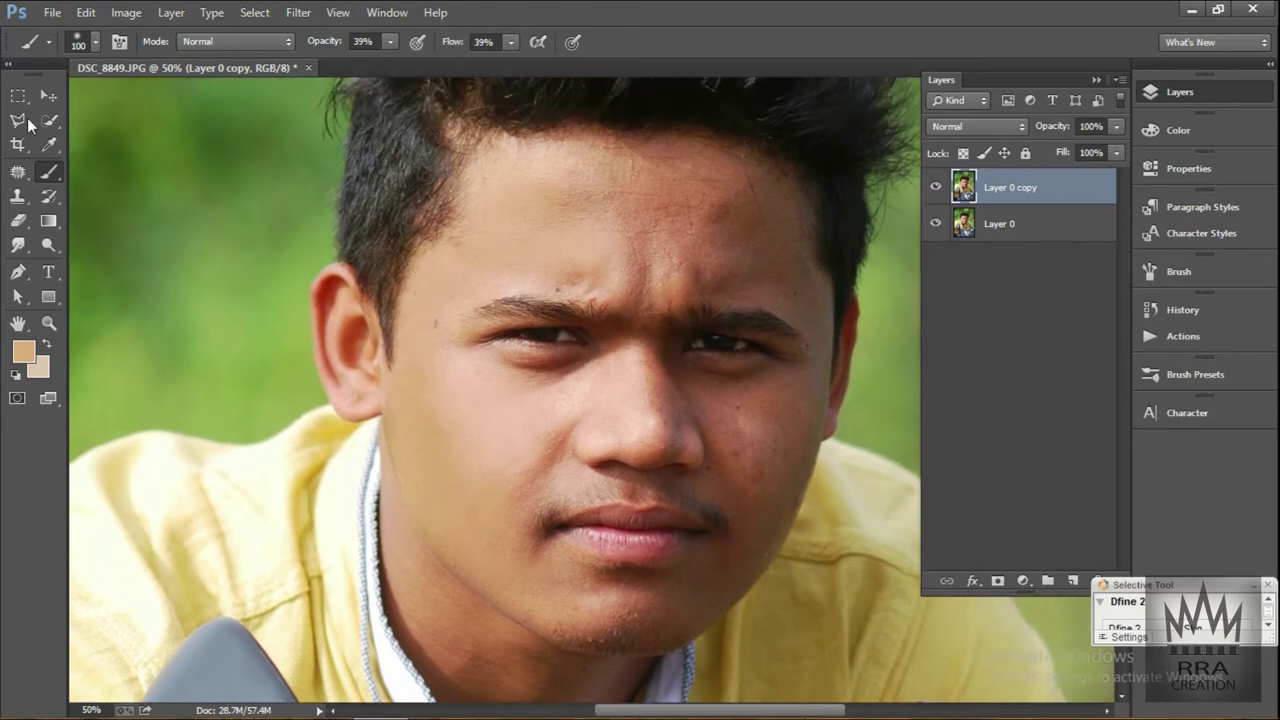
Sample the darker brown of the cheek and paint it softly over the blotchy cheek
click(49, 144)
click(754, 429)
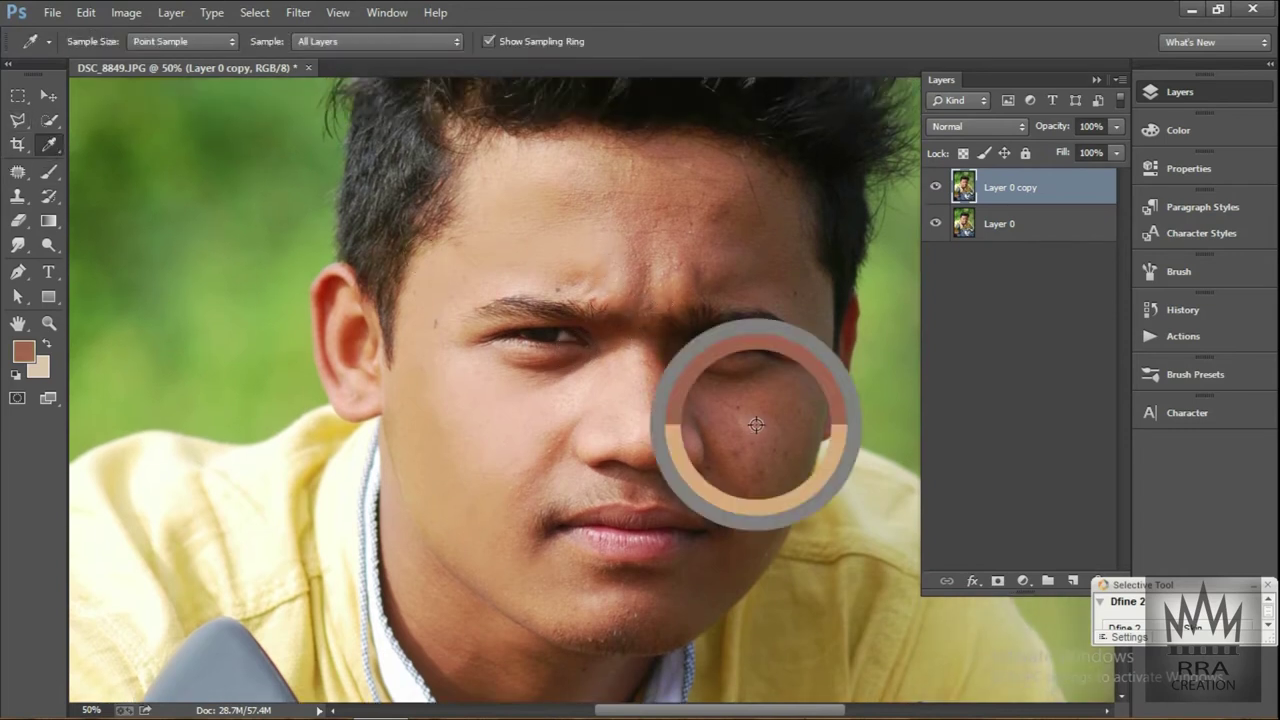
click(49, 172)
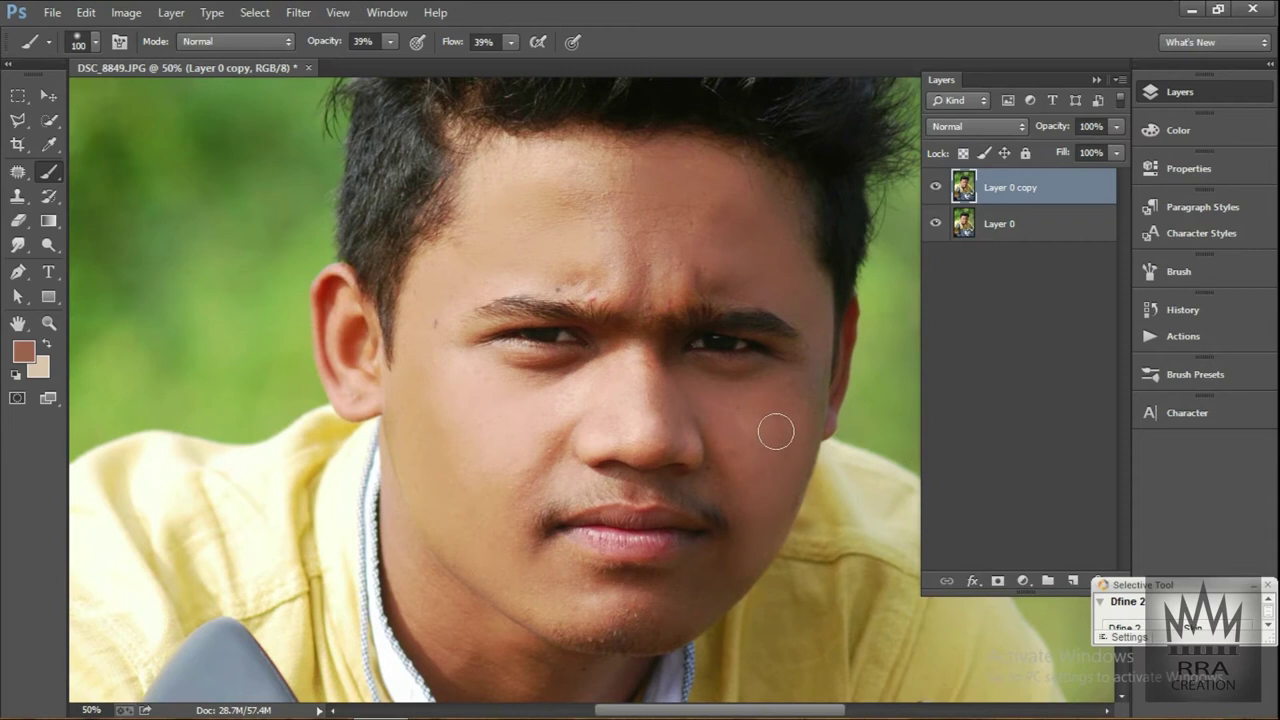
scroll(751, 523, down, 1)
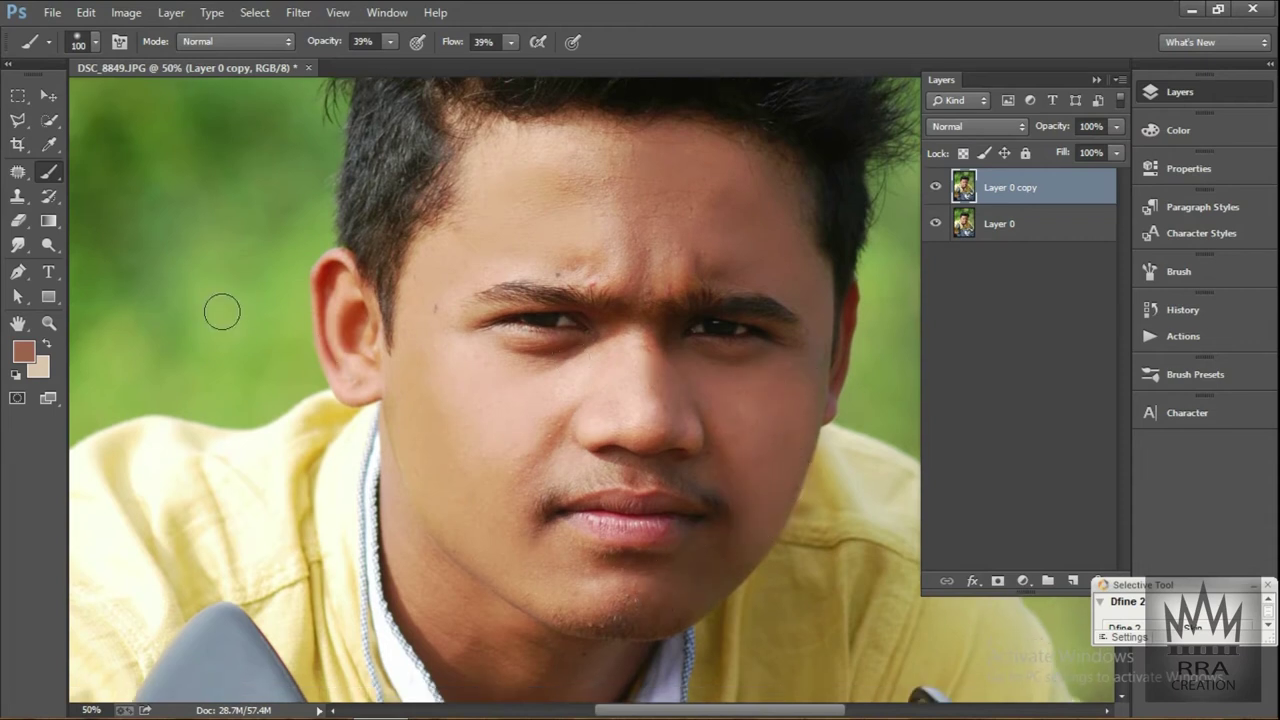
click(48, 322)
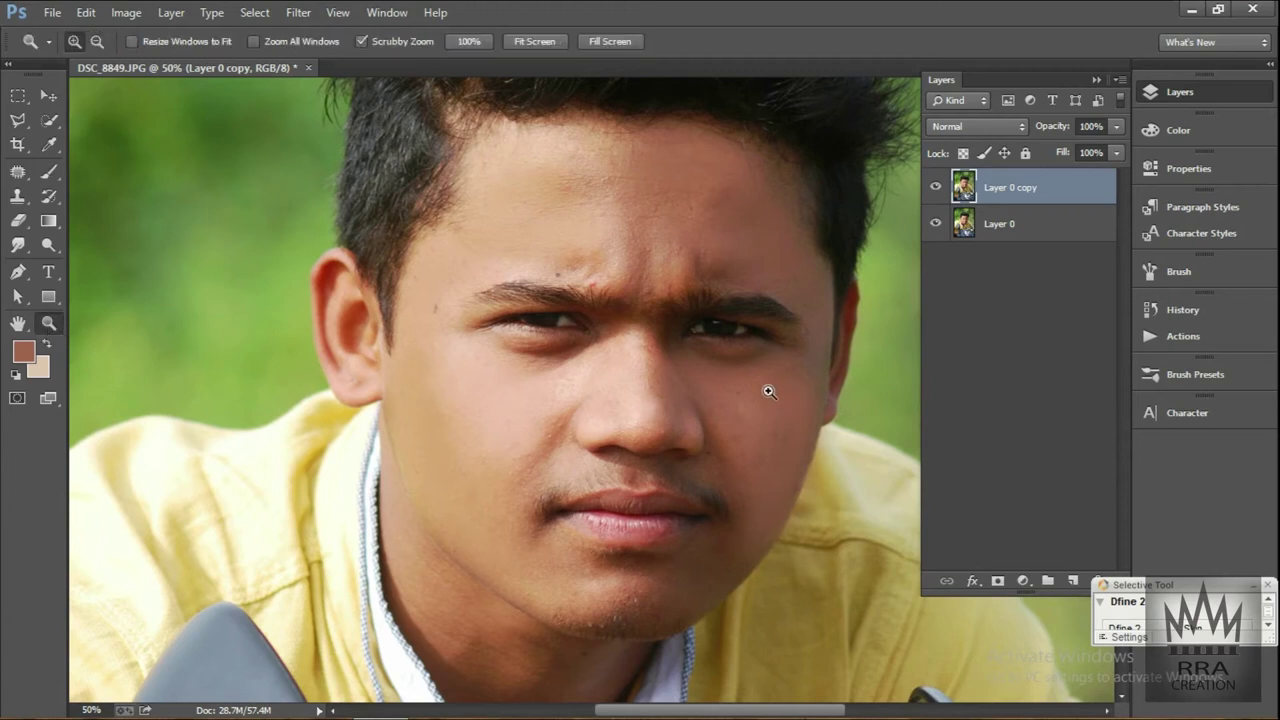
Zoom in on the forehead, sample a light skin tone and shrink the brush to 30
click(797, 406)
click(803, 440)
click(810, 540)
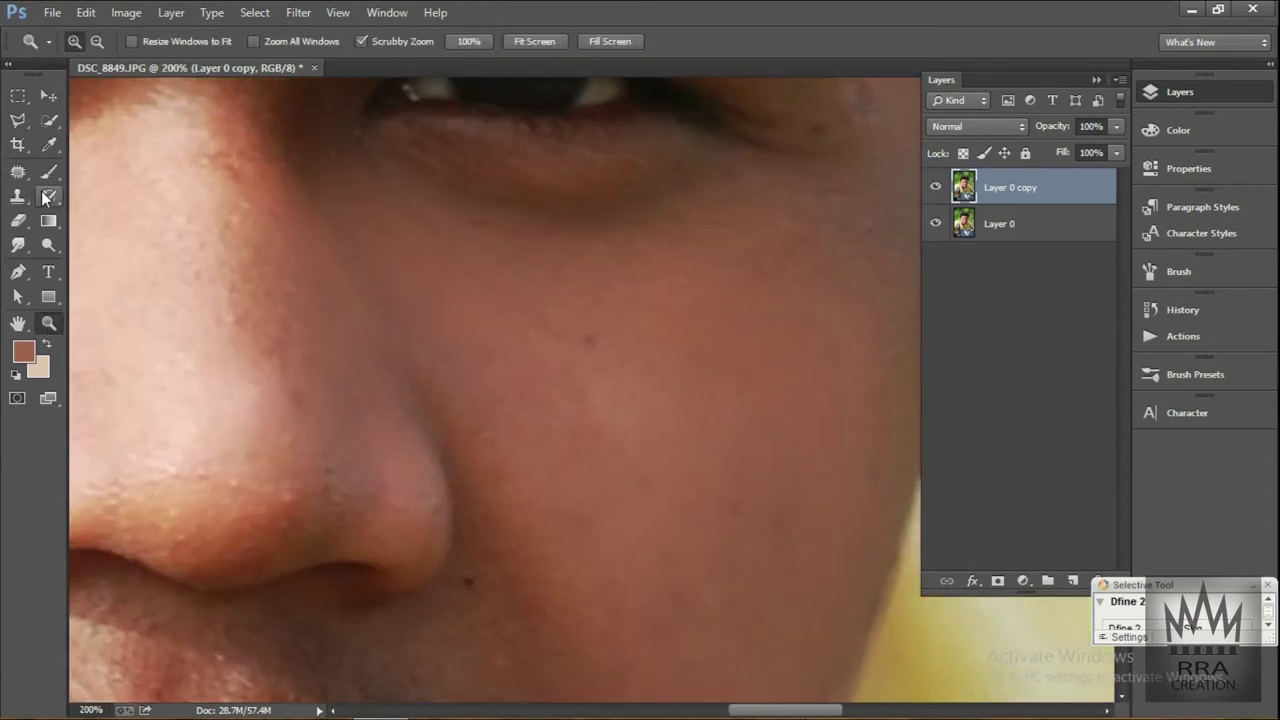
key(ctrl+minus)
key(ctrl+minus)
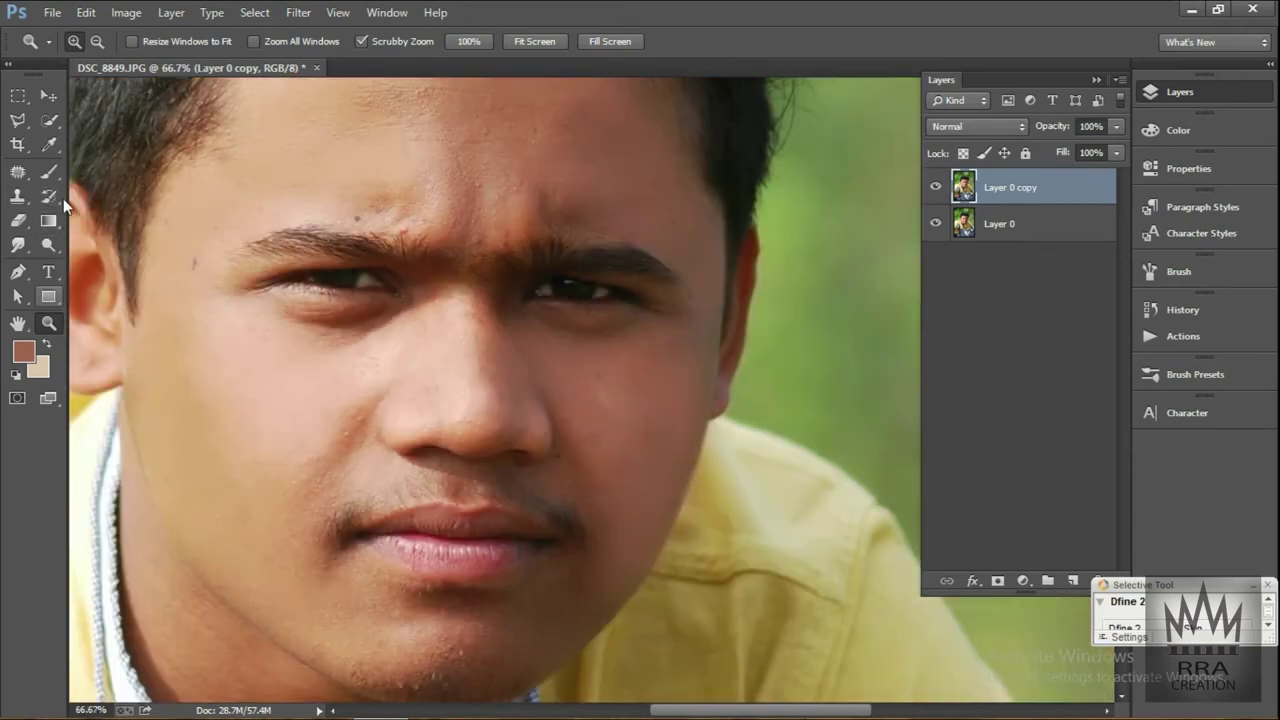
click(405, 217)
click(409, 243)
click(474, 237)
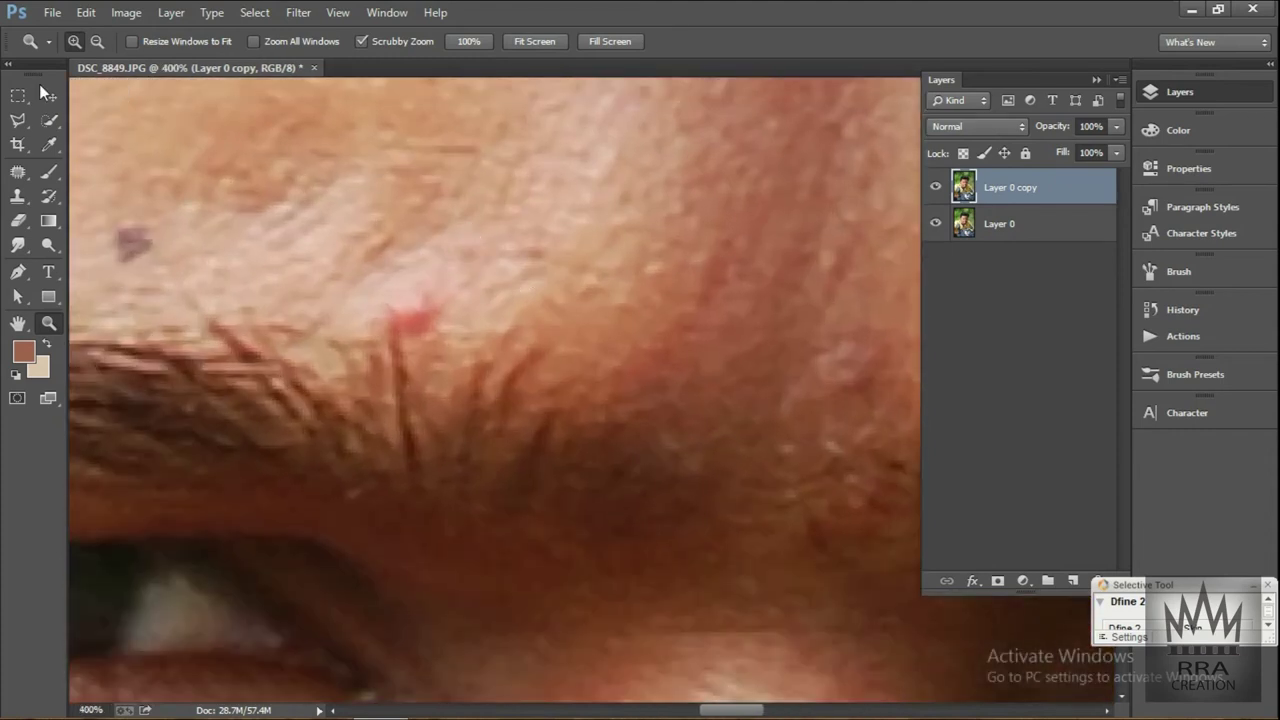
click(48, 144)
click(396, 221)
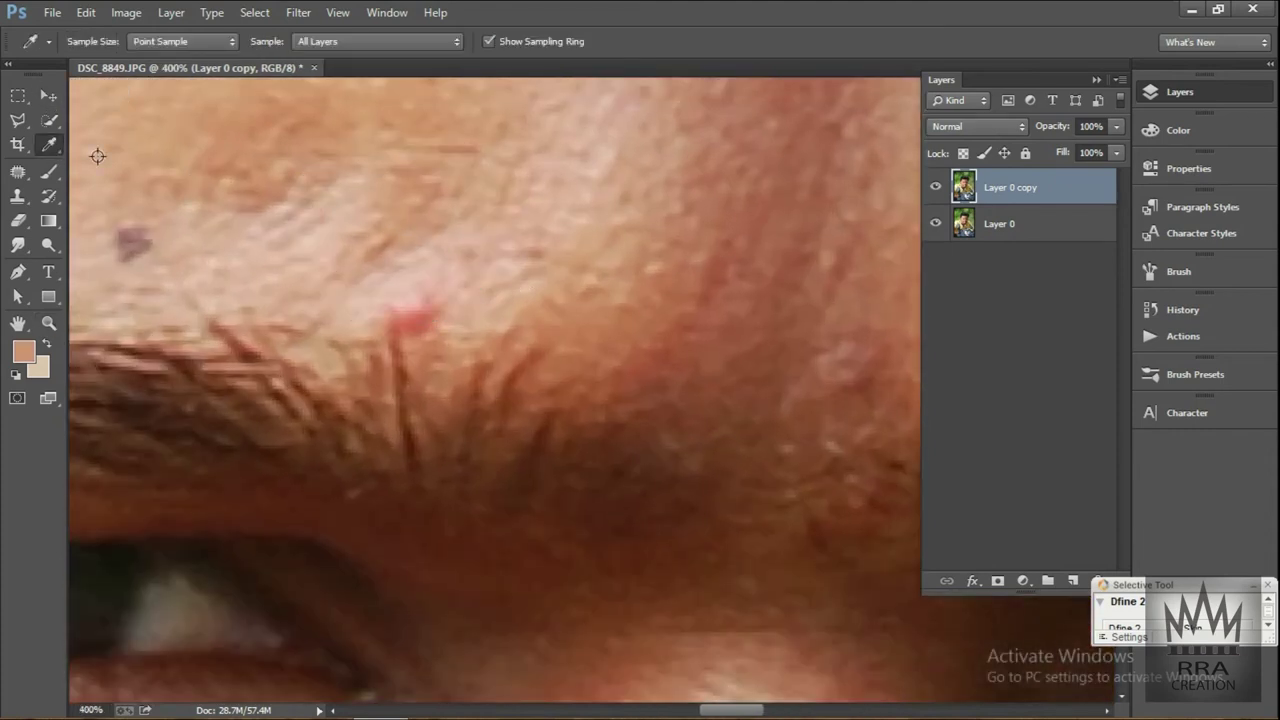
click(48, 170)
key(bracketleft)
key(bracketleft)
key(bracketleft)
key(bracketleft)
key(bracketleft)
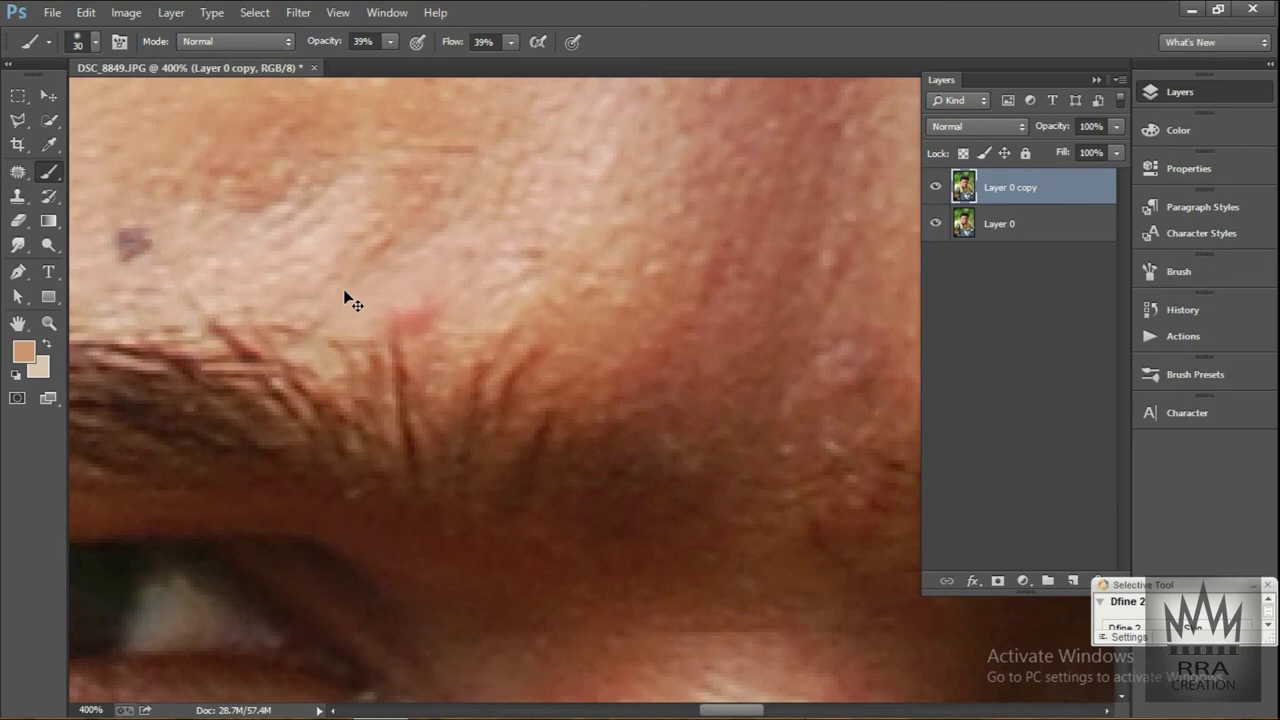
Pan to between the eyebrows at 300%, sample a reddish-brown tone and paint the red bumps
key(ctrl+minus)
key(ctrl+minus)
key(ctrl+minus)
key(ctrl+minus)
key(ctrl+minus)
key(ctrl+minus)
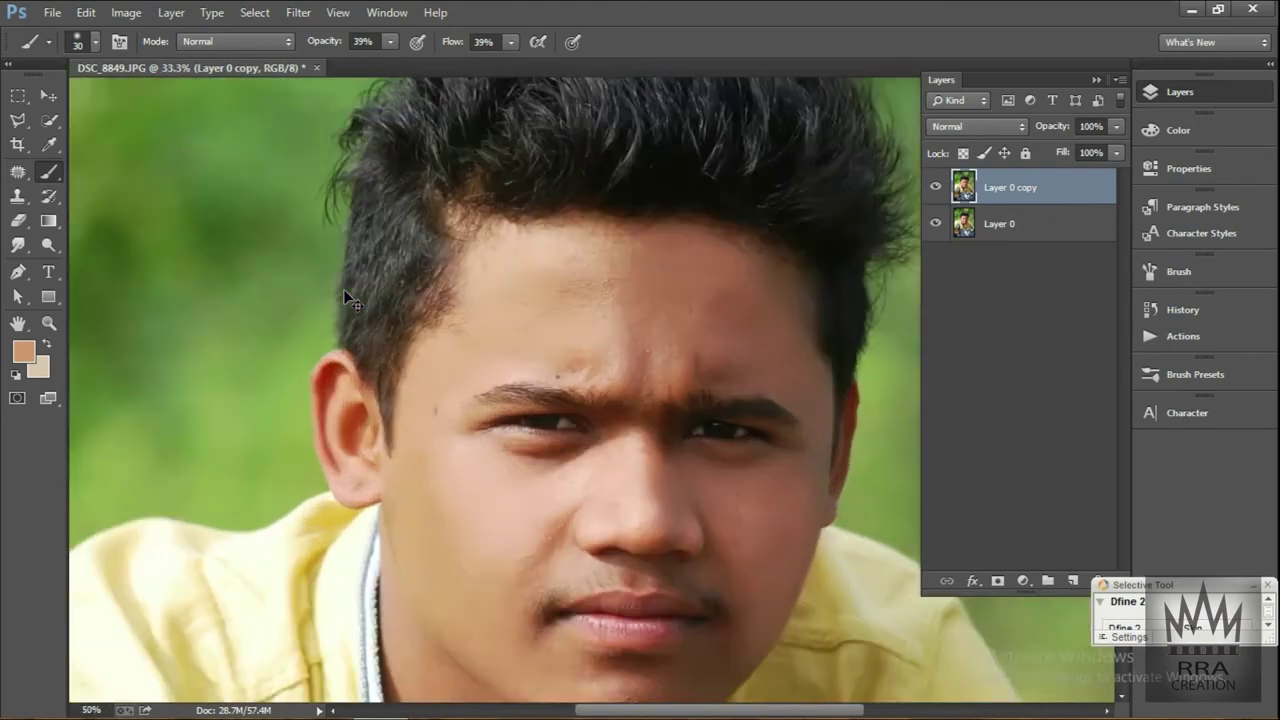
key(ctrl+plus)
key(ctrl+plus)
key(ctrl+plus)
key(ctrl+plus)
click(18, 323)
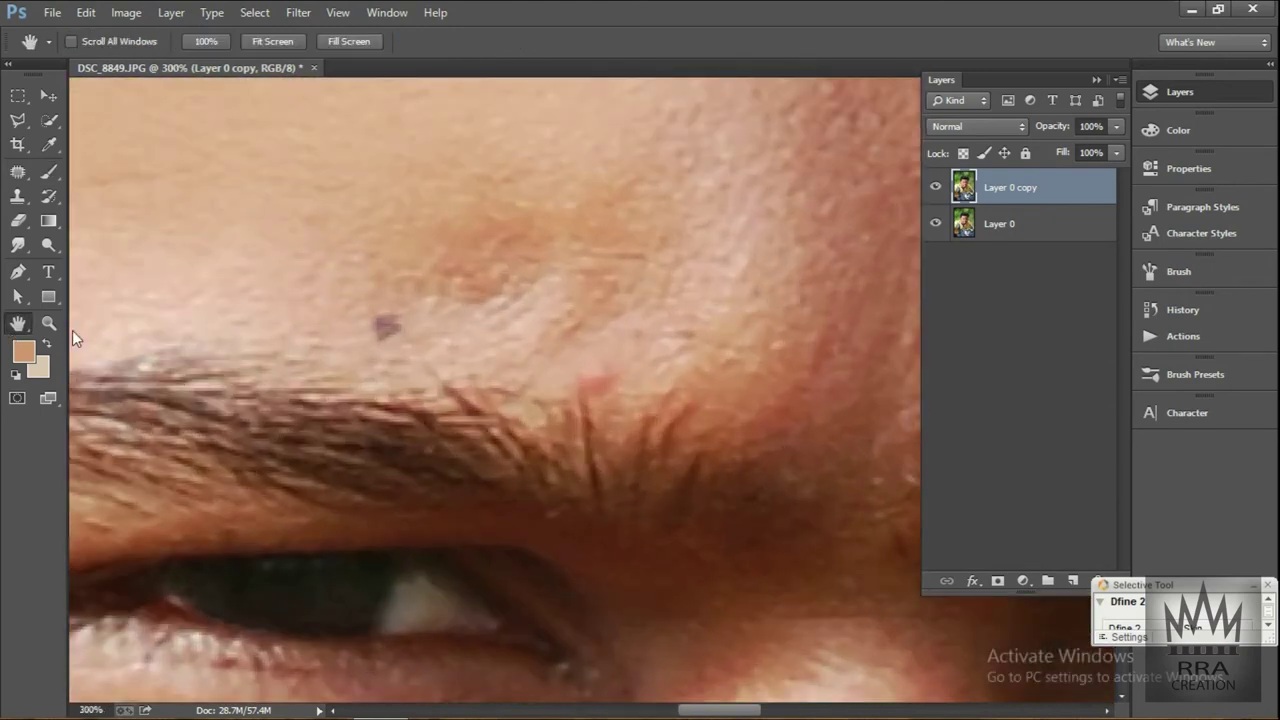
mouse_move(580, 506)
mouse_down()
mouse_move(449, 491)
mouse_move(213, 432)
mouse_up()
click(49, 144)
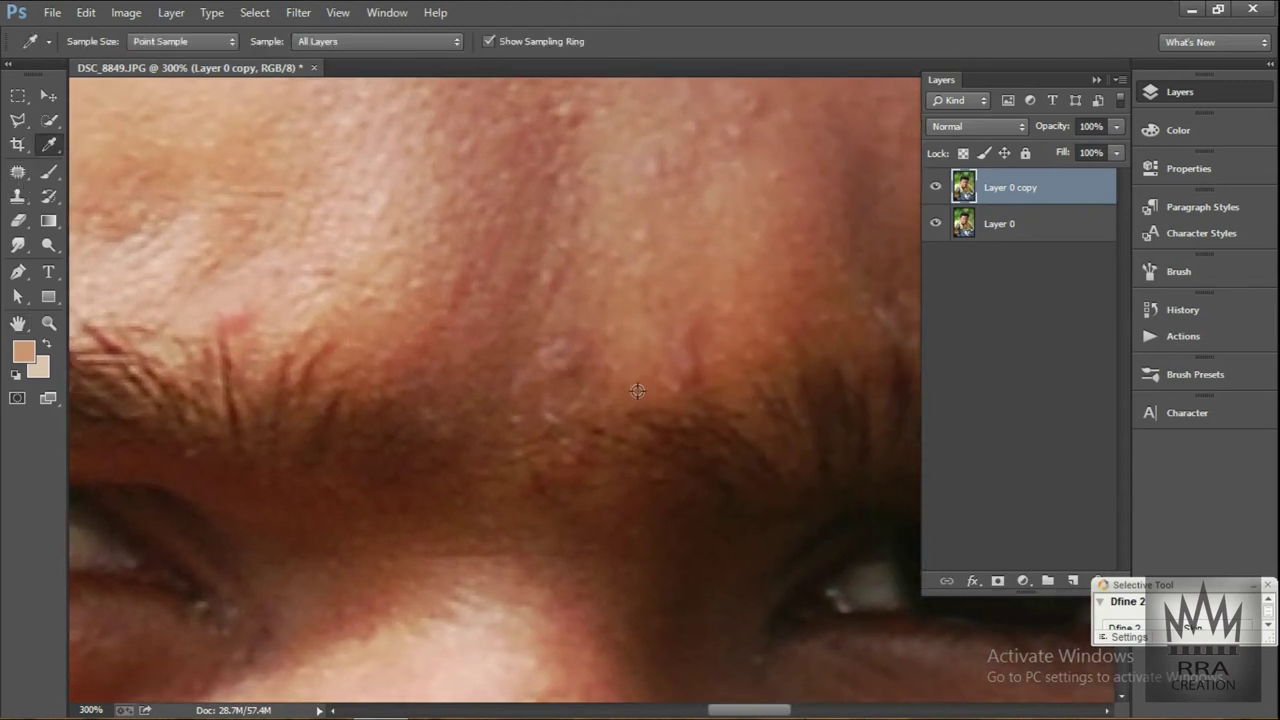
click(557, 283)
click(49, 171)
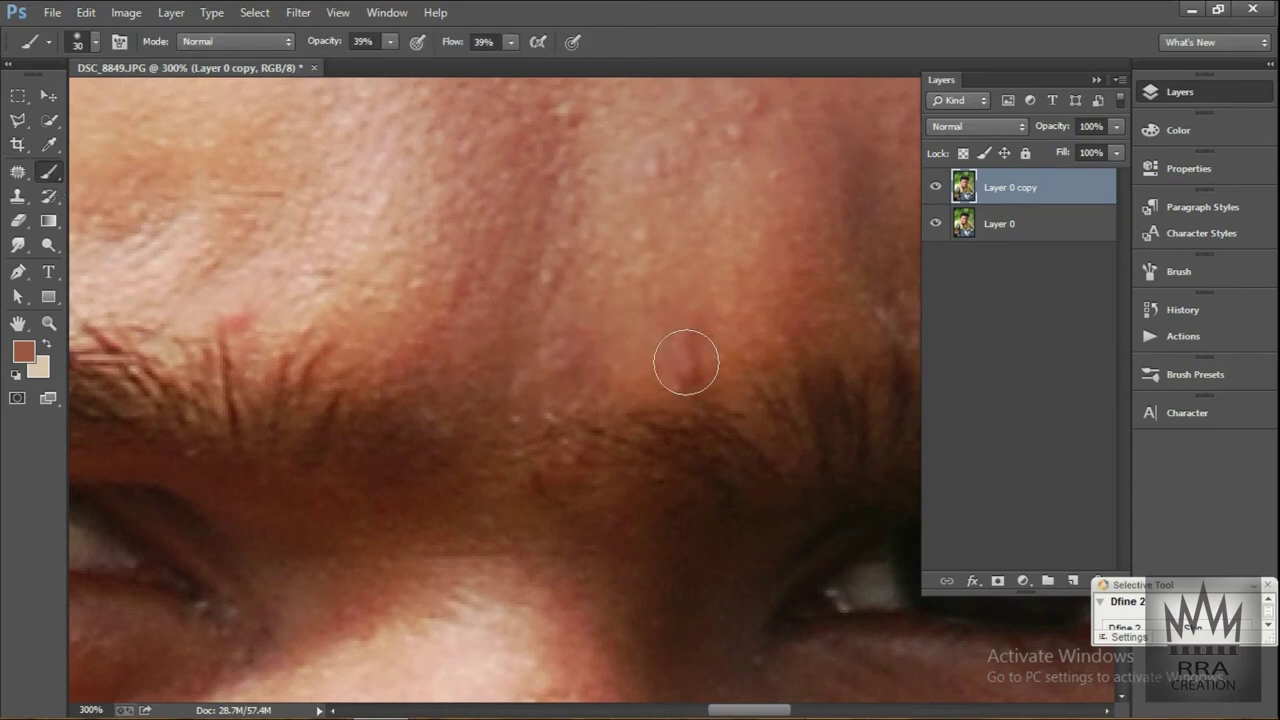
scroll(548, 288, up, 2)
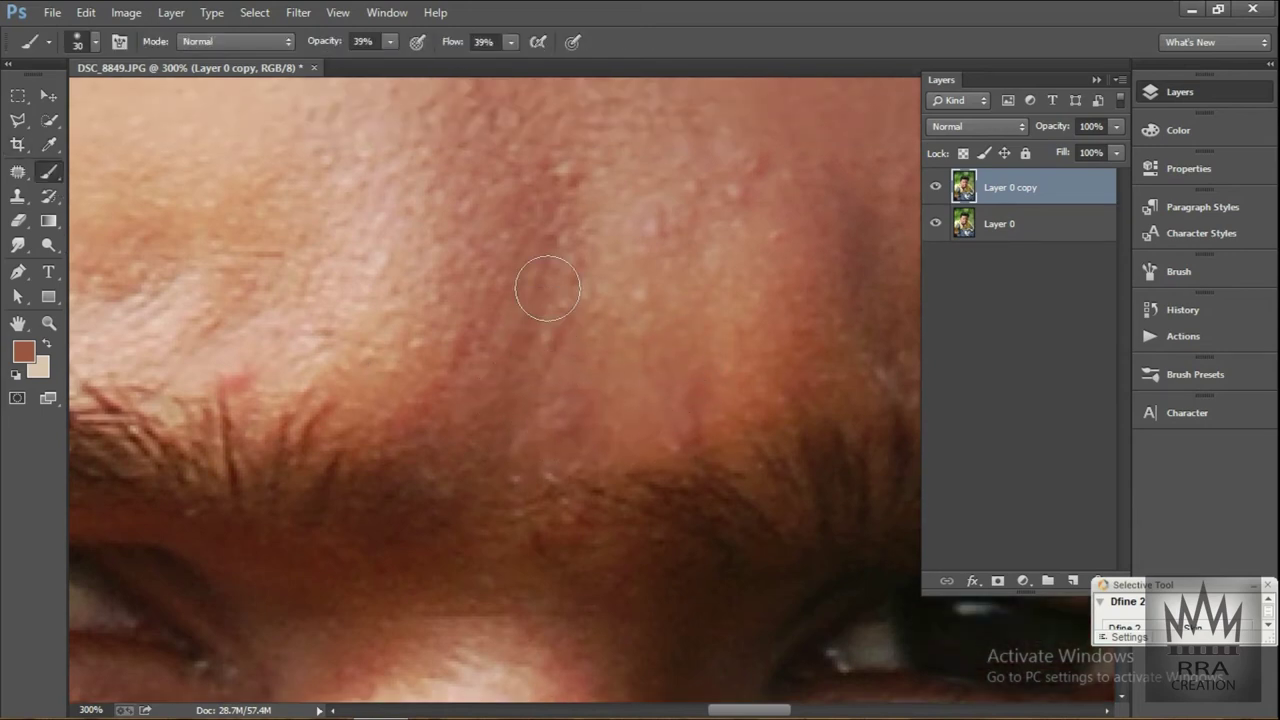
scroll(551, 286, up, 2)
key(ctrl+minus)
In the Photography workspace, add Brightness/Contrast 1 at Brightness 18, then restore the previous workspace
key(ctrl+minus)
key(ctrl+minus)
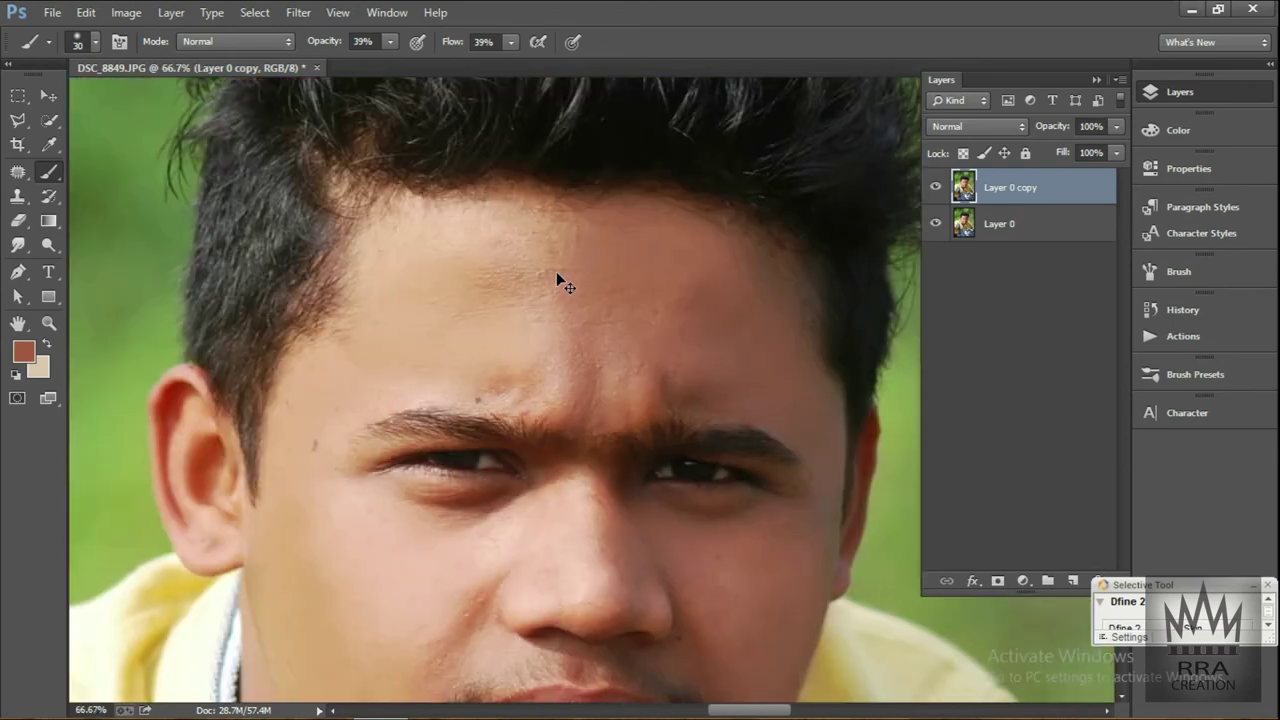
key(ctrl+minus)
key(ctrl+minus)
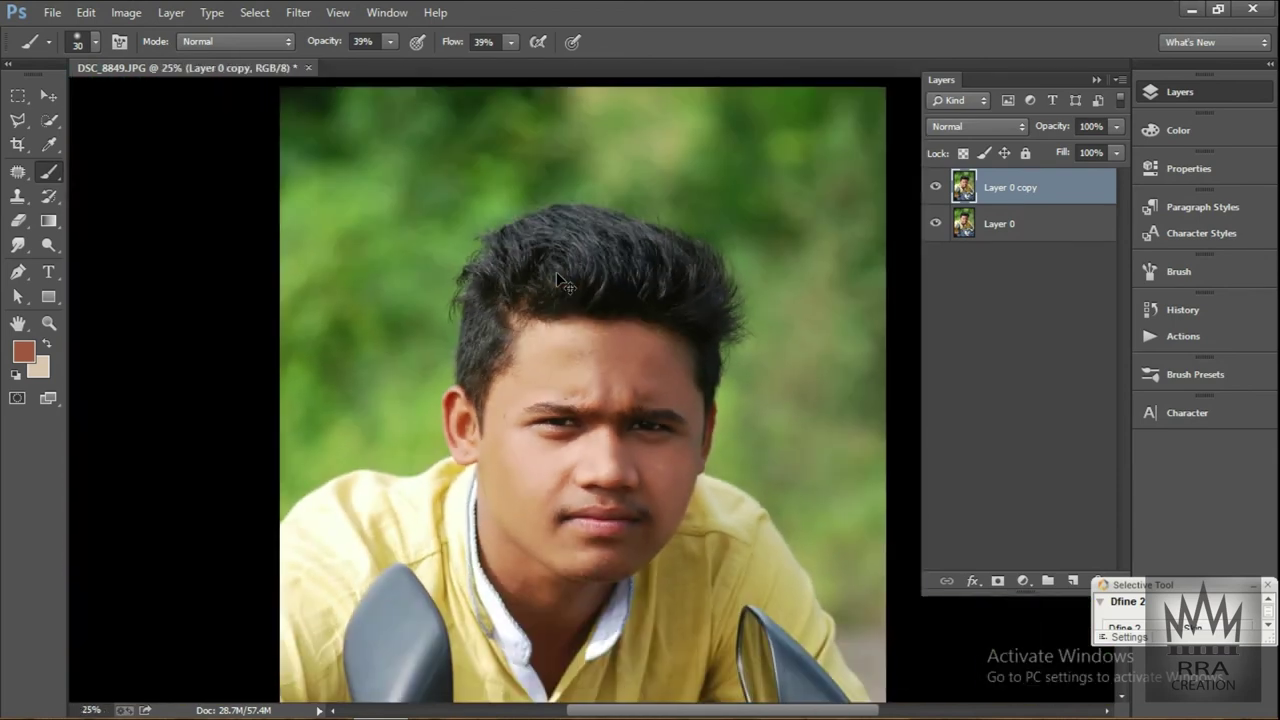
key(ctrl+minus)
key(ctrl+minus)
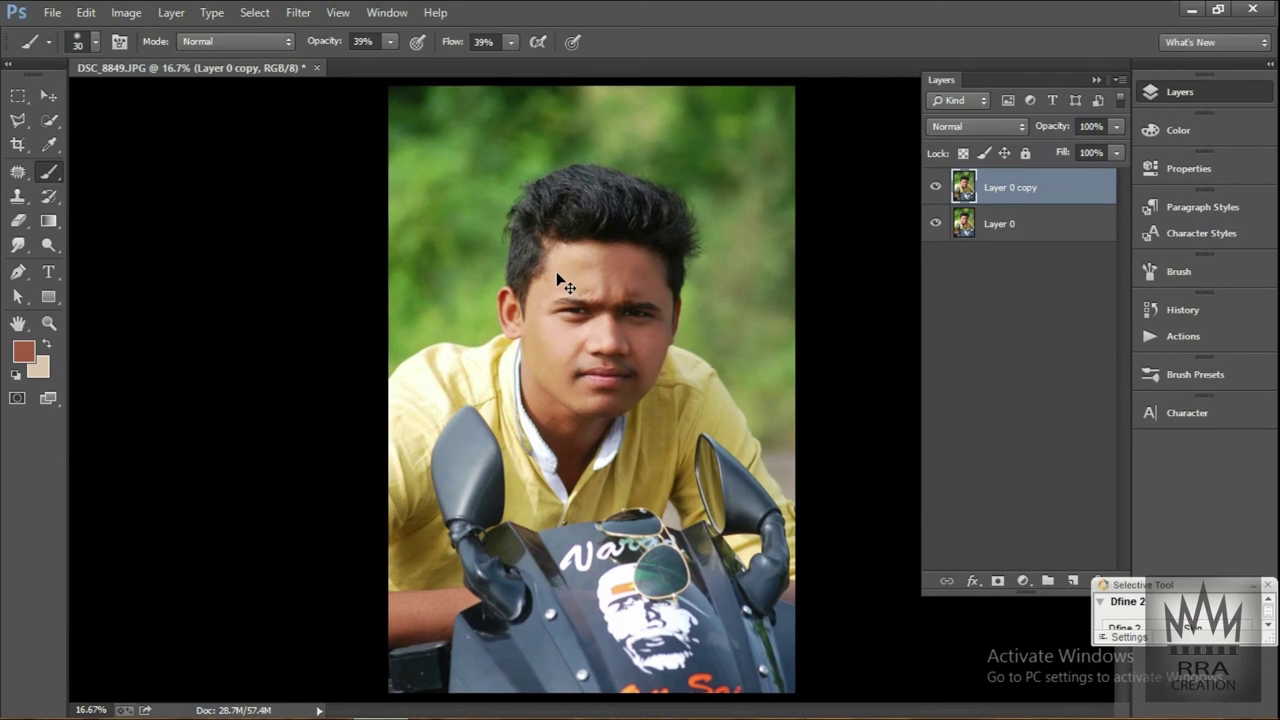
key(ctrl+plus)
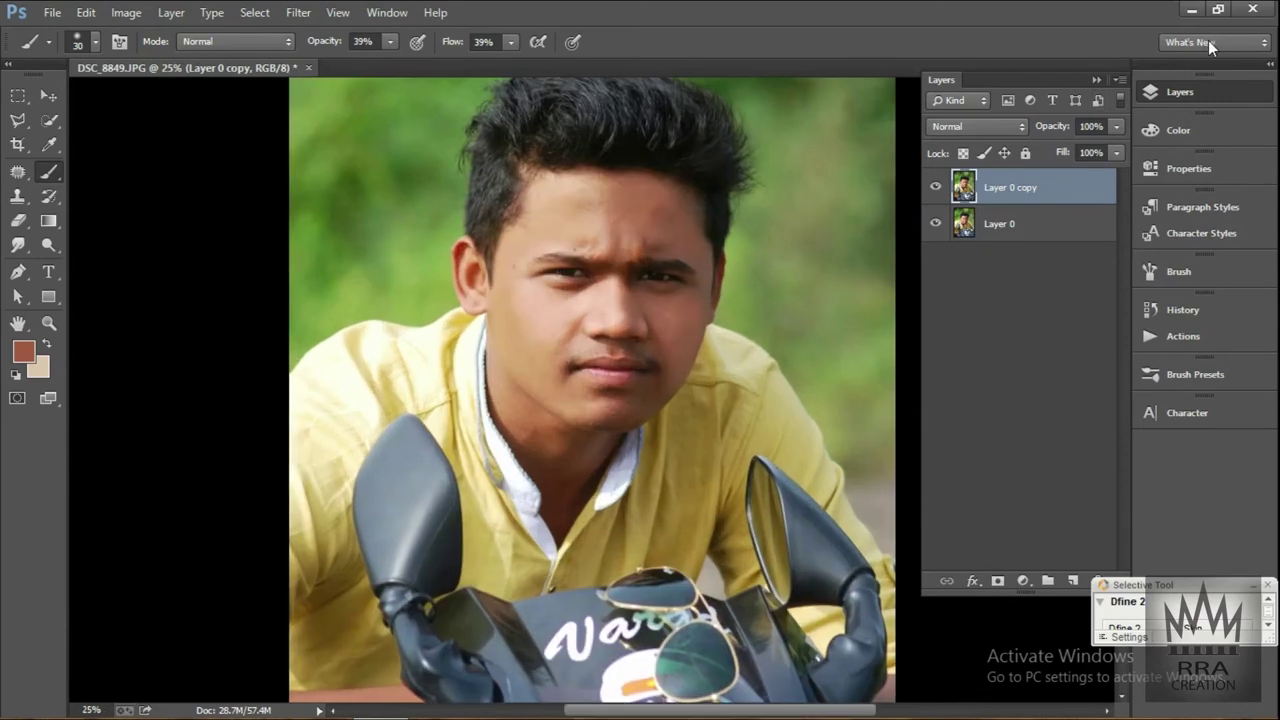
click(1208, 40)
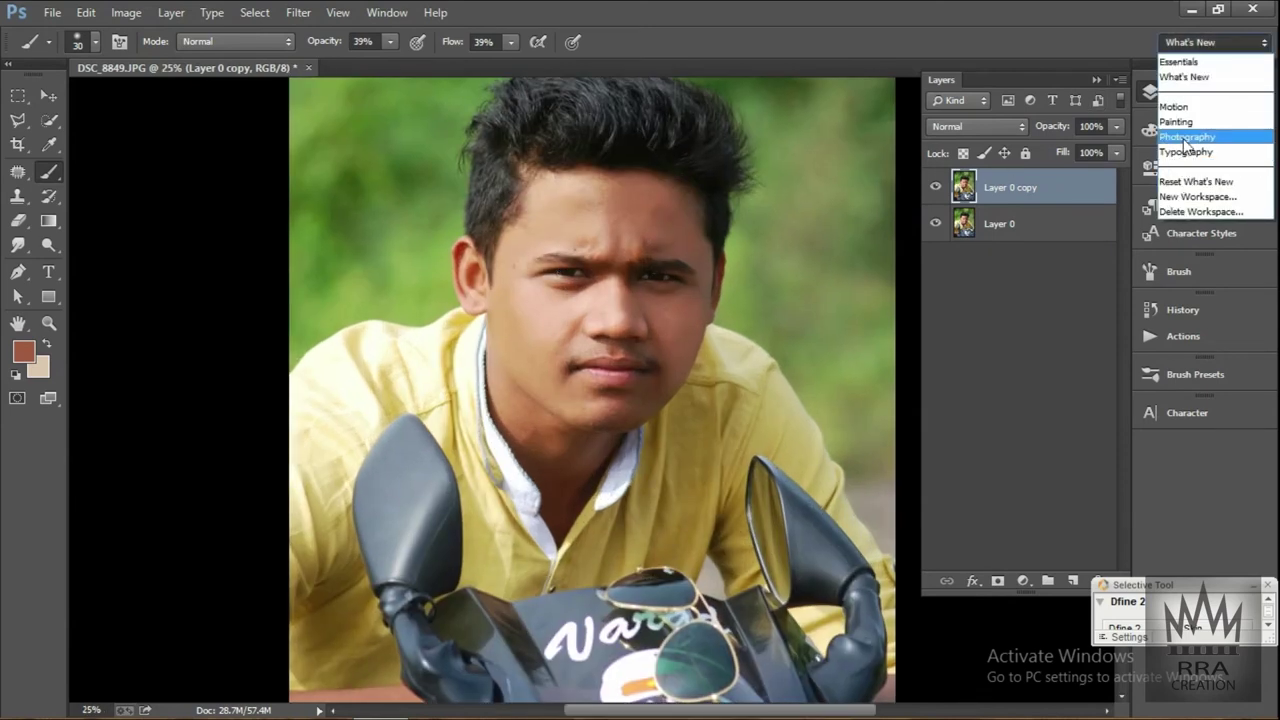
click(1188, 136)
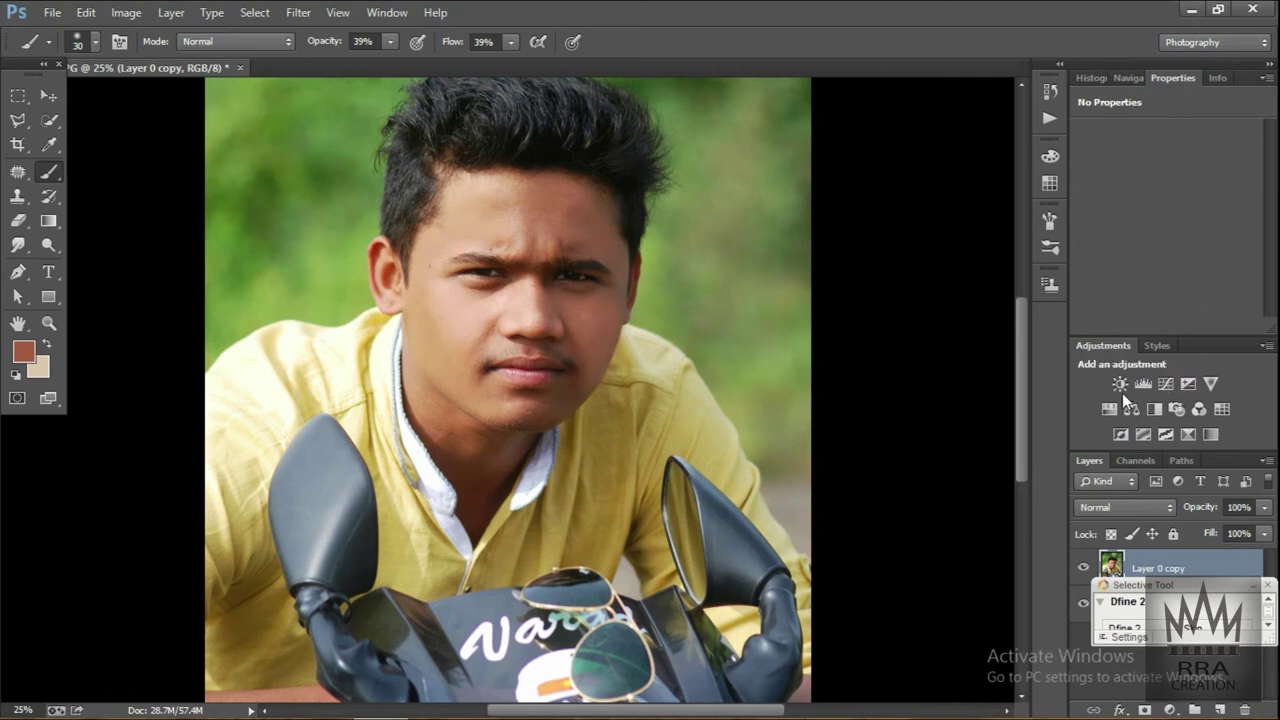
click(1120, 384)
drag(1169, 181, 1174, 181)
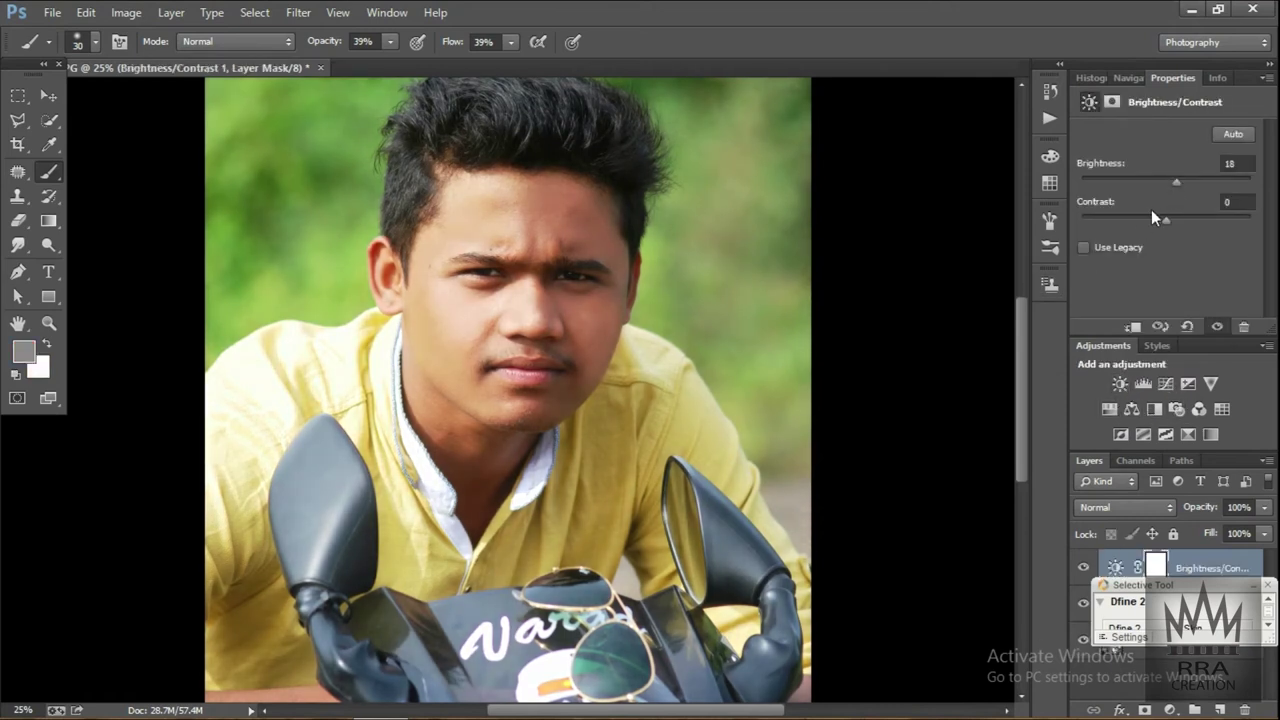
click(1193, 42)
click(1190, 70)
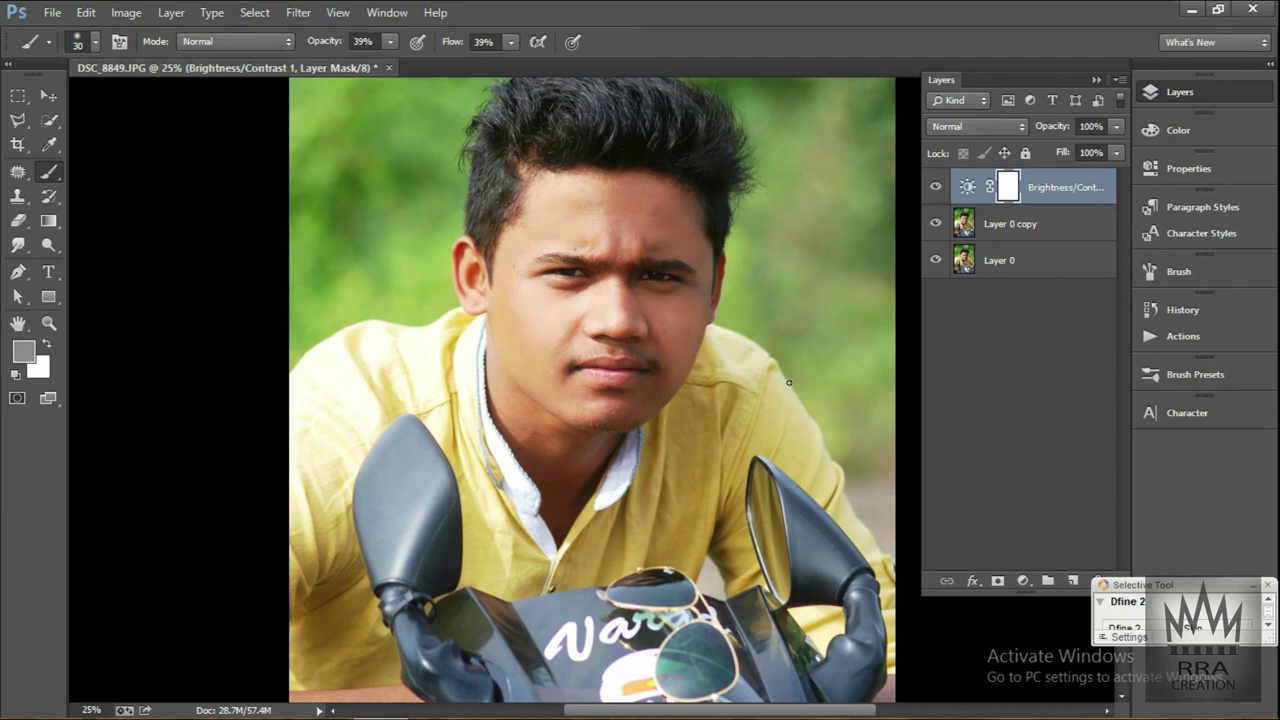
key(ctrl+minus)
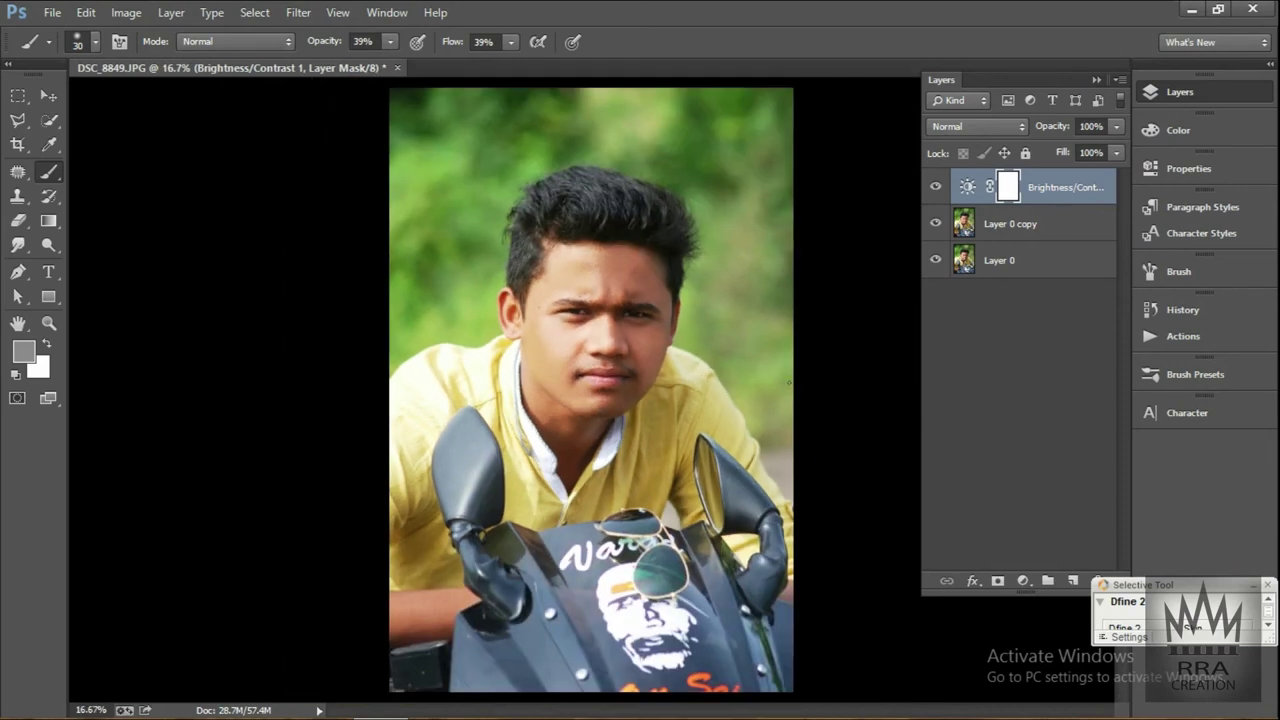
key(ctrl+plus)
key(ctrl+plus)
key(ctrl+plus)
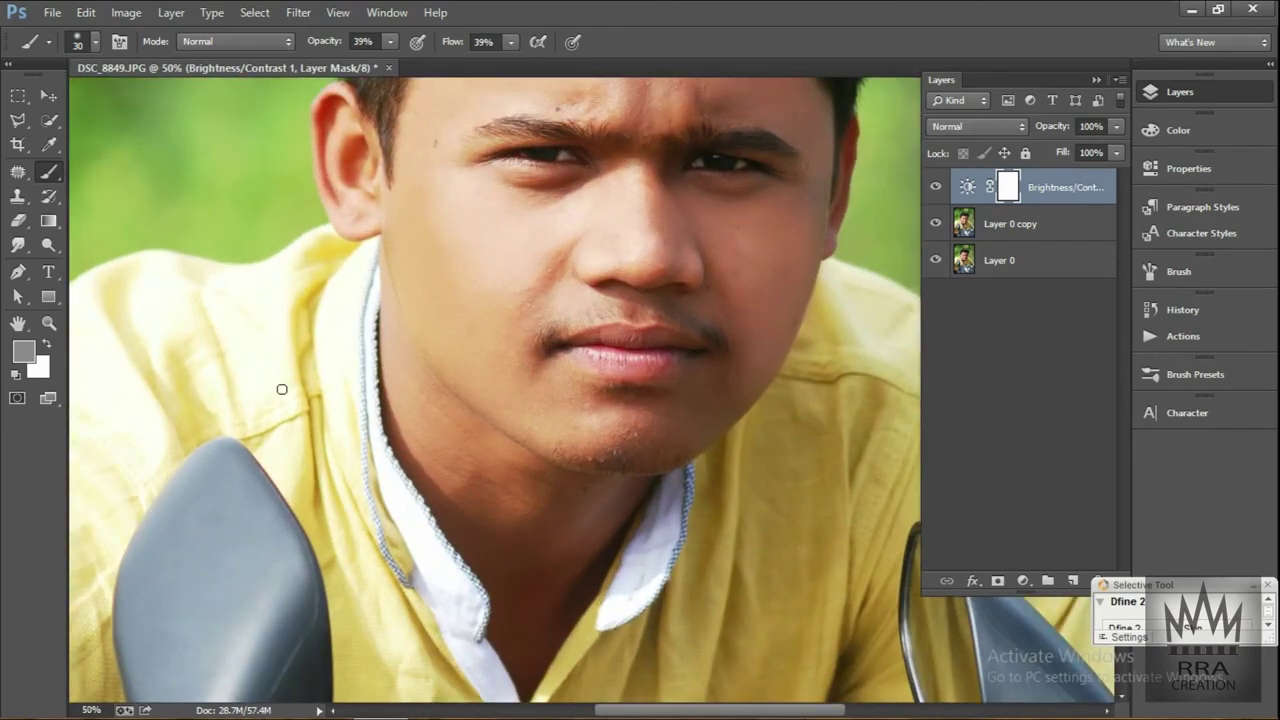
click(47, 325)
On Layer 0 copy at 300%, sample cheek skin tone and paint over the cheek blemish
click(814, 265)
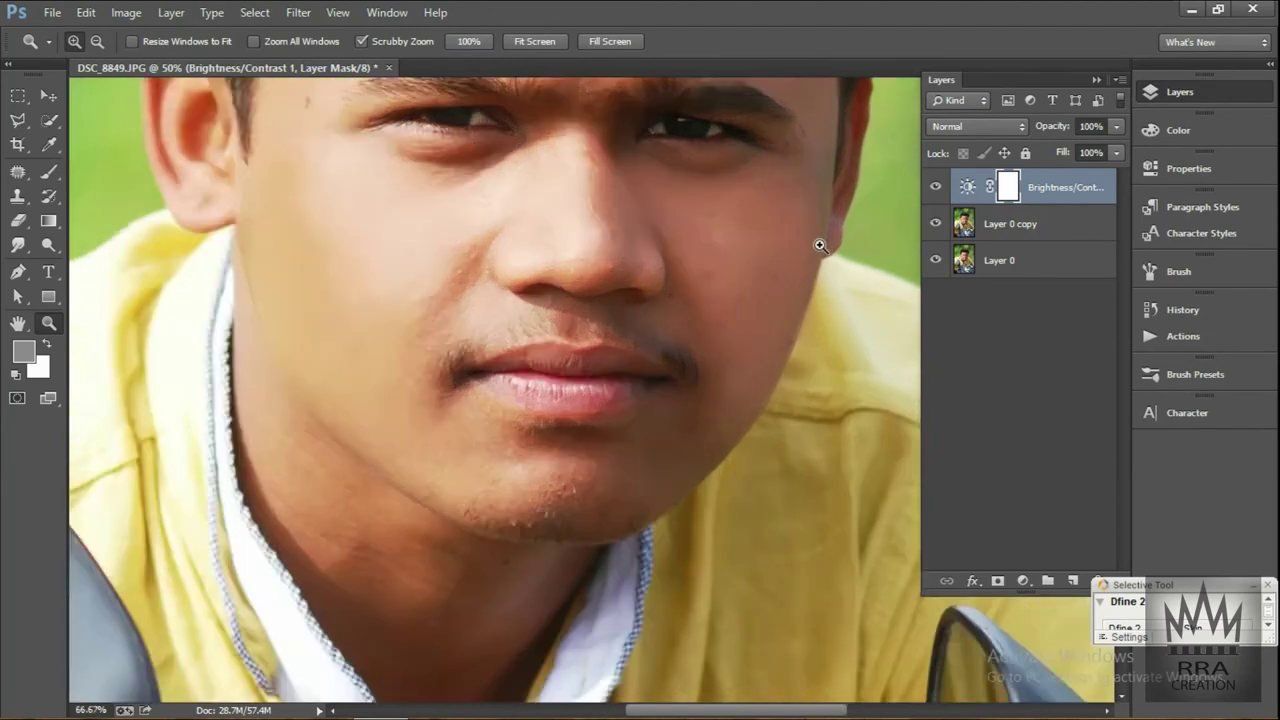
click(812, 267)
click(49, 144)
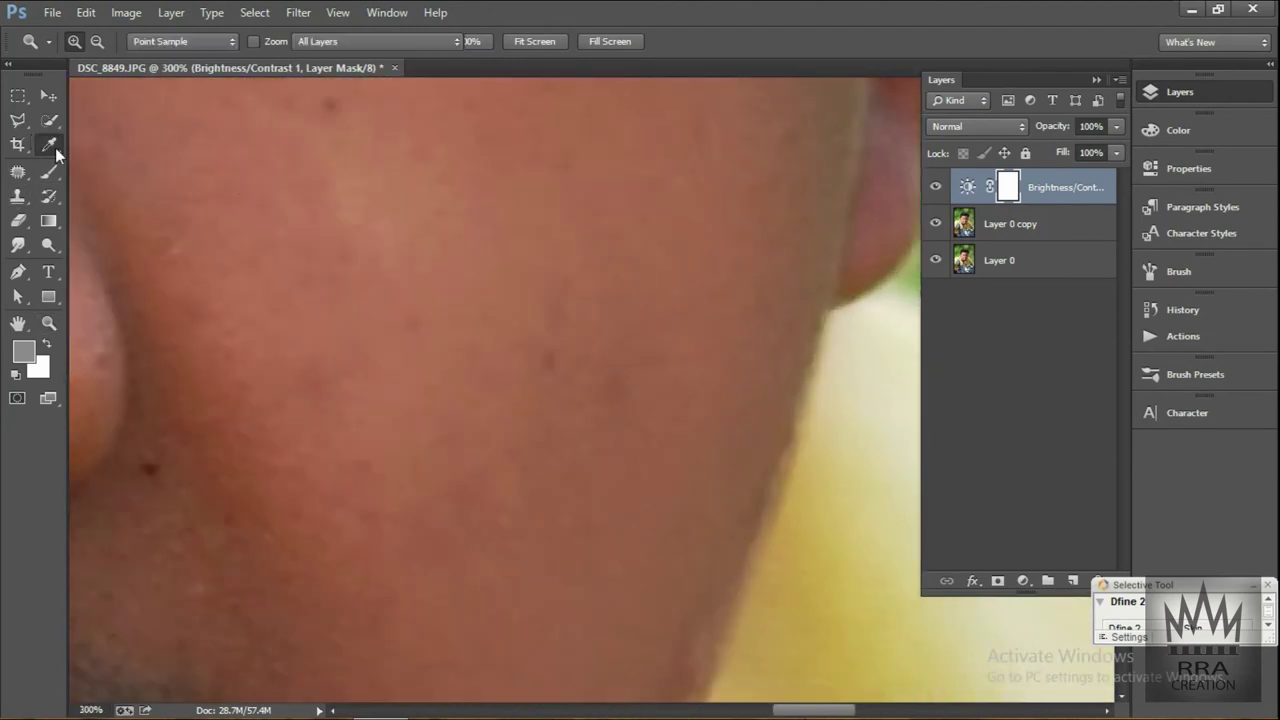
click(438, 280)
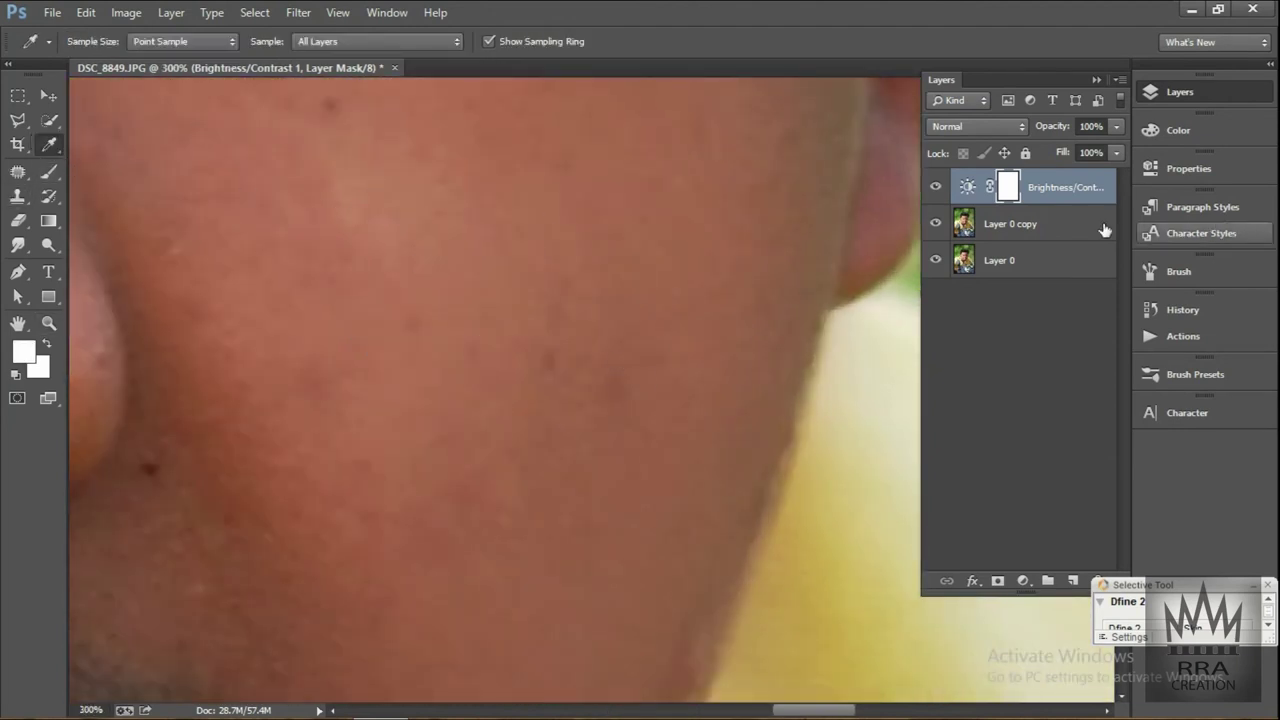
click(1020, 223)
click(395, 255)
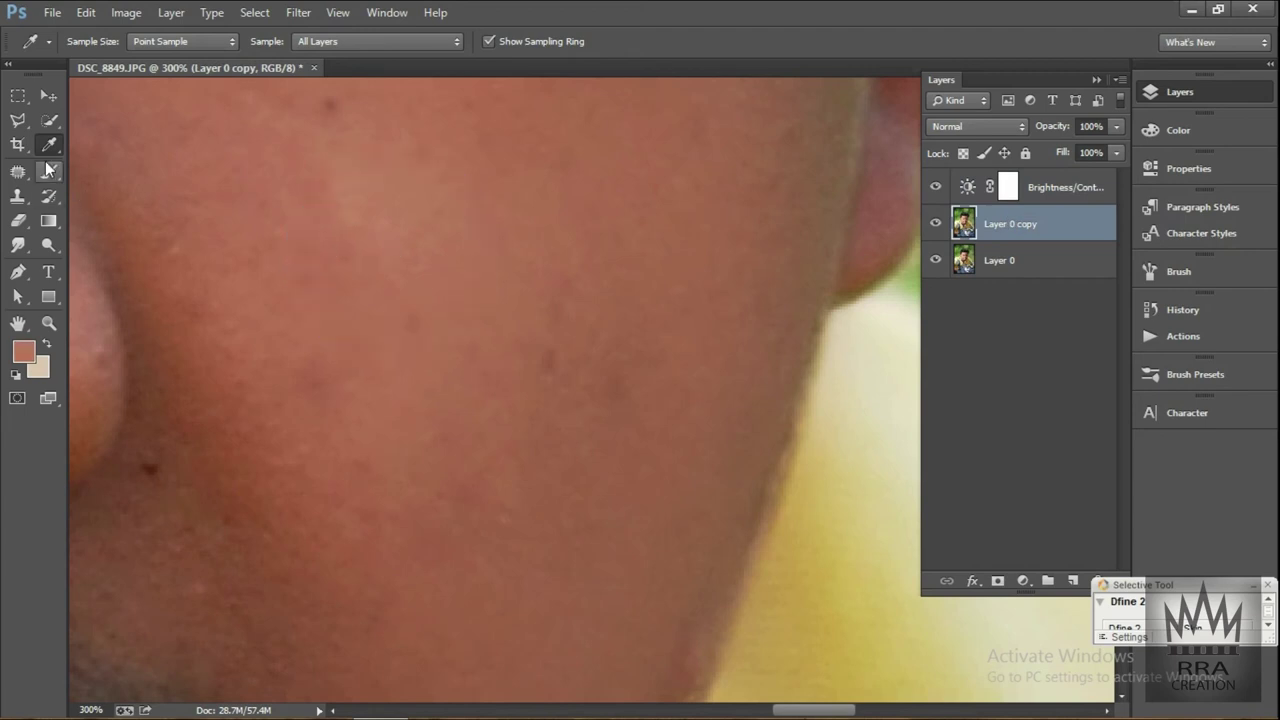
key(b)
drag(590, 320, 597, 389)
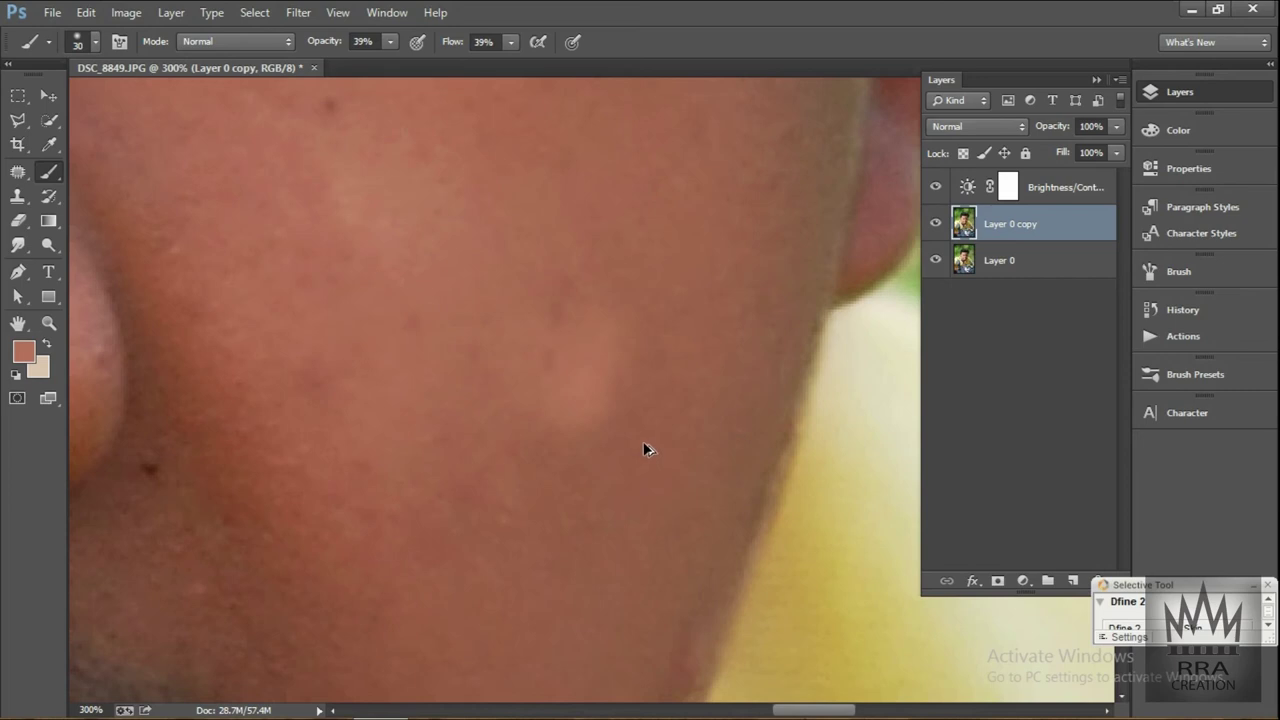
drag(557, 351, 581, 378)
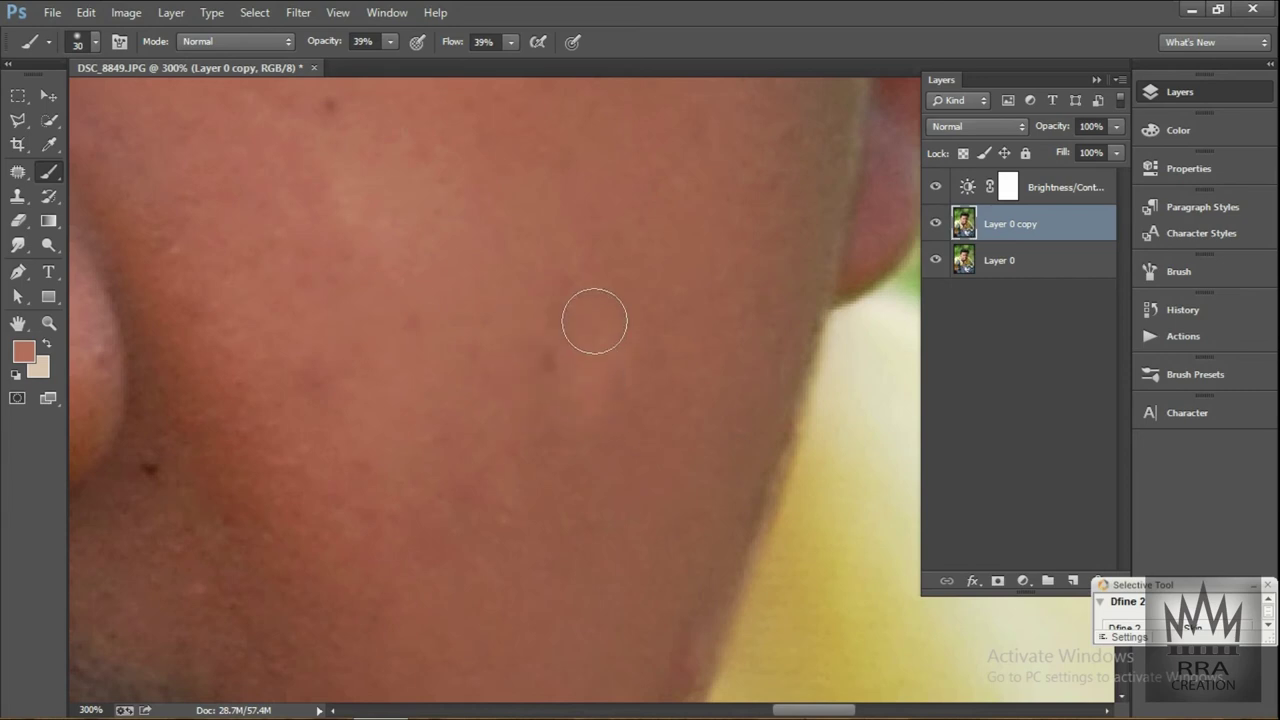
Sample a darker cheek tone, zoom out to the whole face and enlarge the brush to 90
click(49, 144)
click(508, 389)
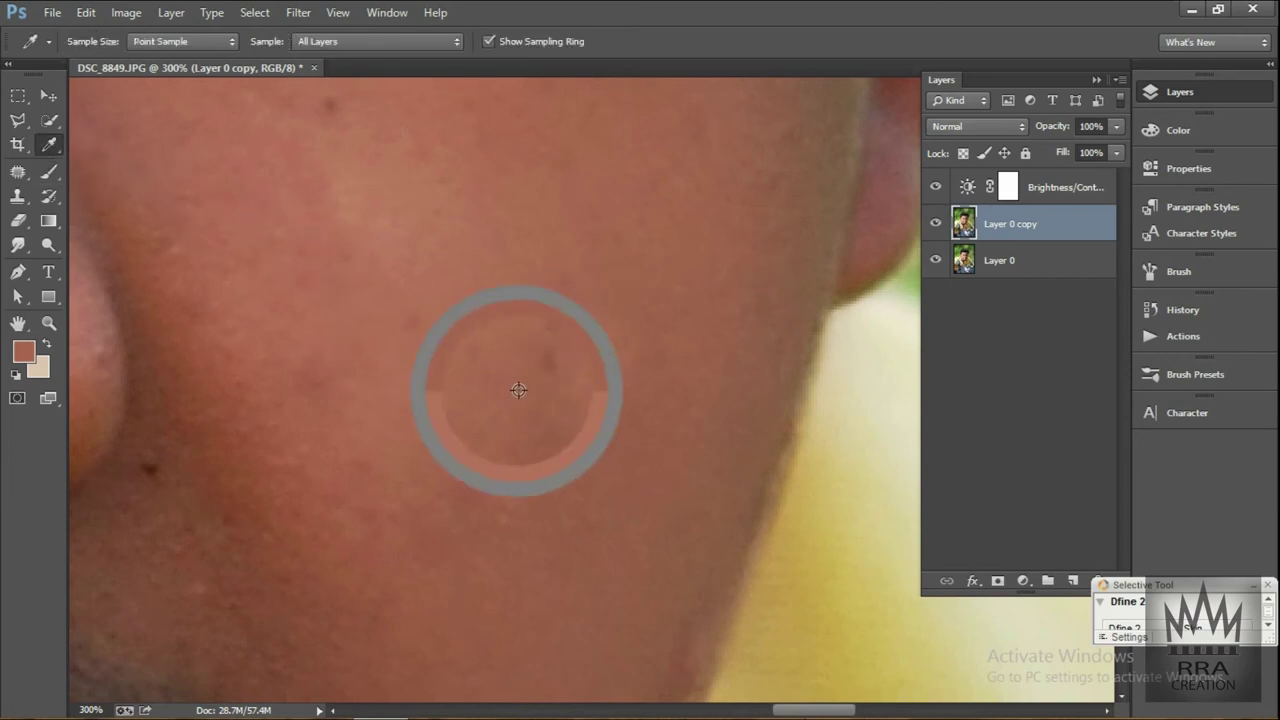
click(49, 171)
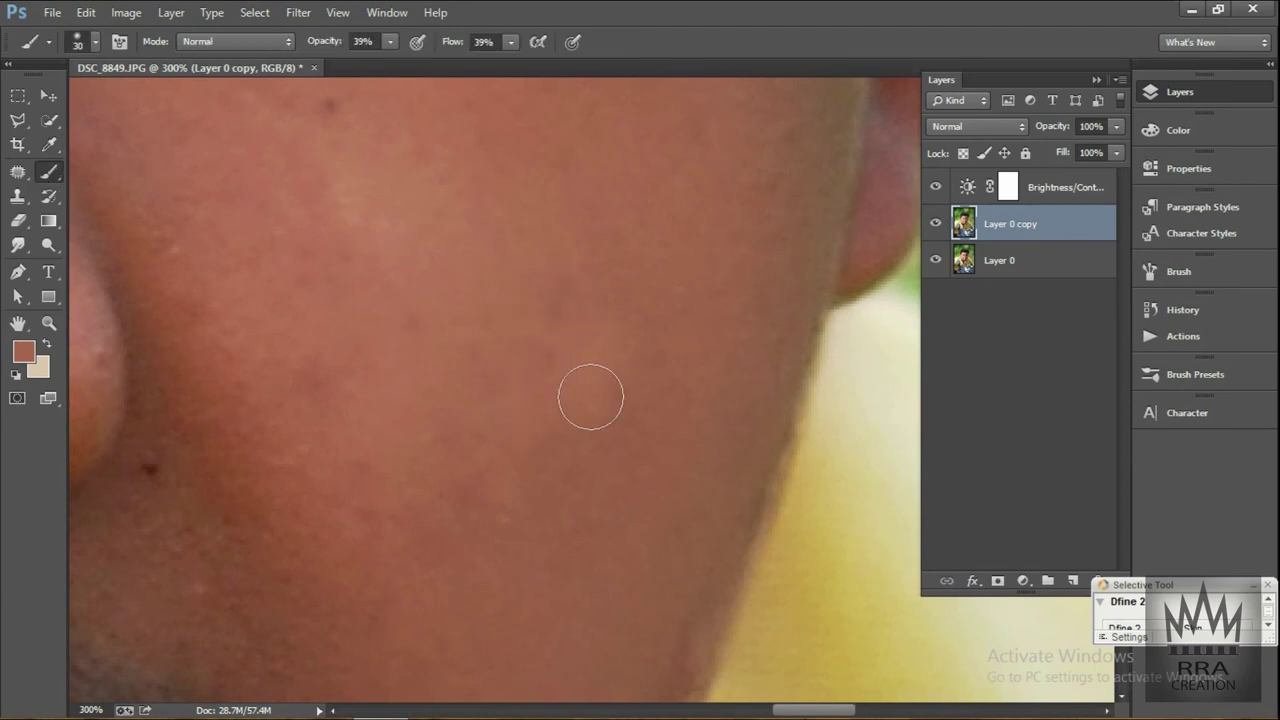
key(ctrl+minus)
key(ctrl+minus)
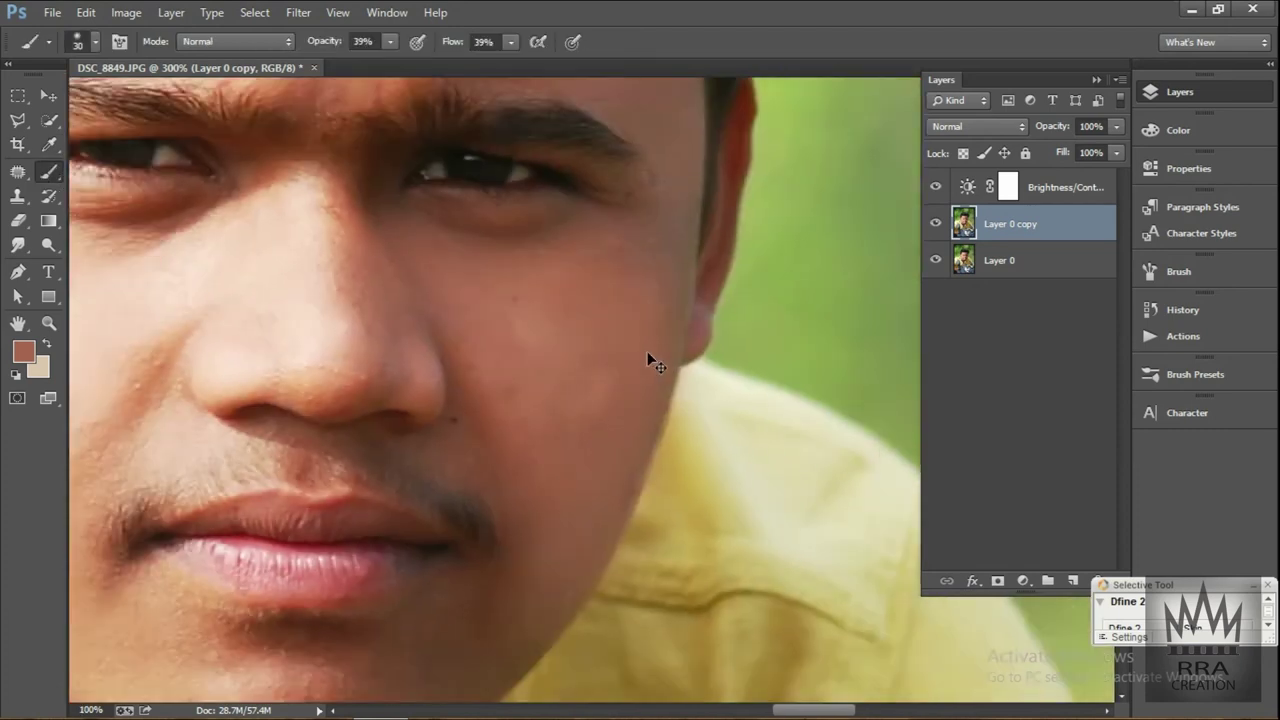
key(ctrl+minus)
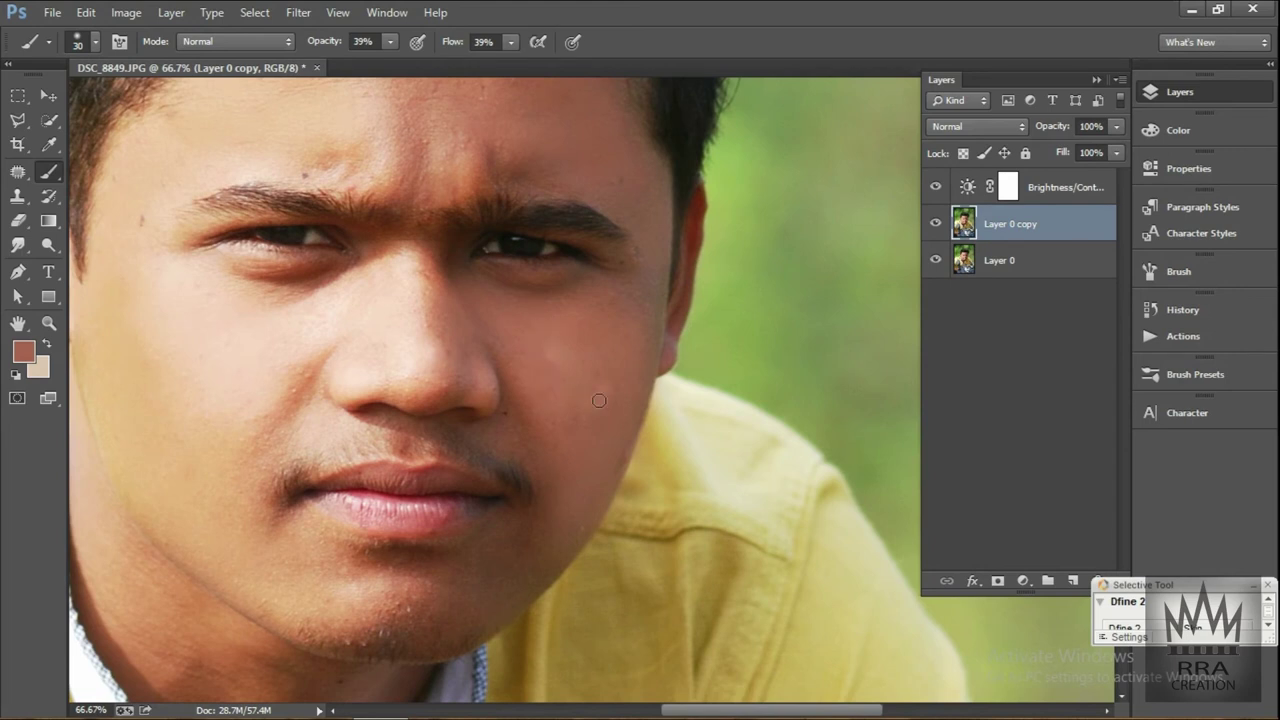
key(bracketright)
key(bracketright)
key(bracketright)
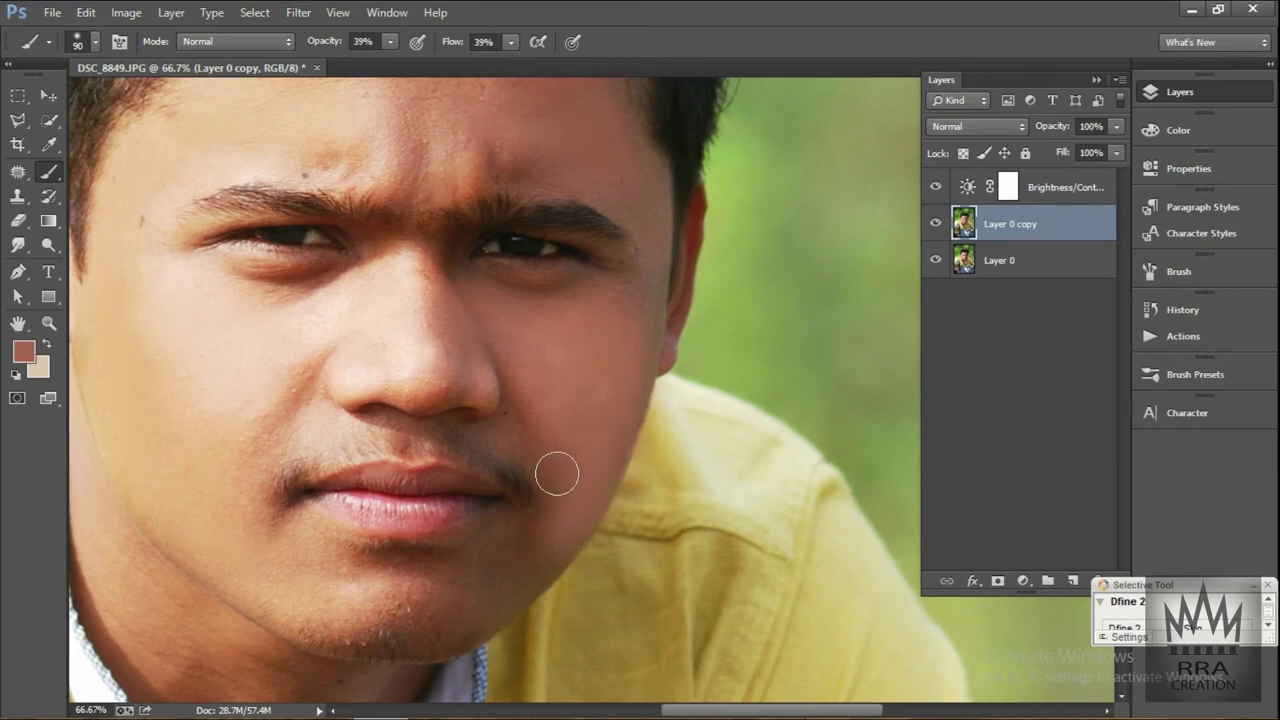
key(ctrl+minus)
key(ctrl+minus)
key(ctrl+minus)
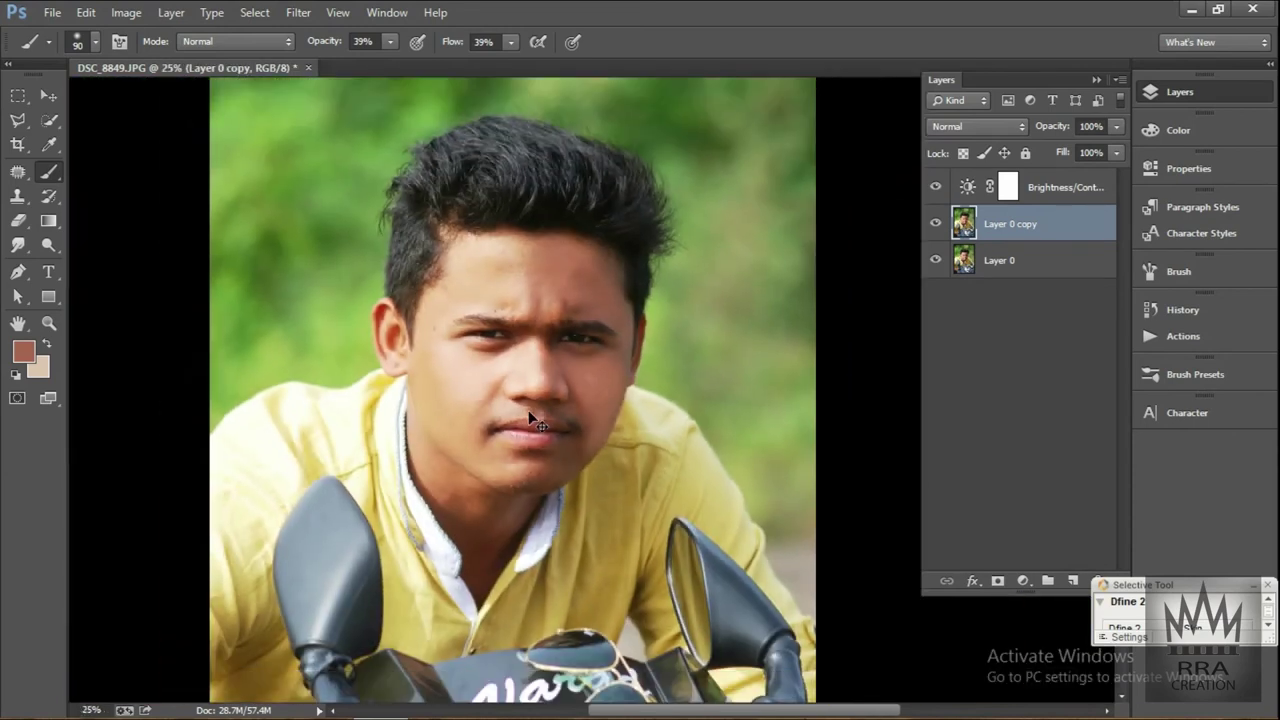
key(ctrl+minus)
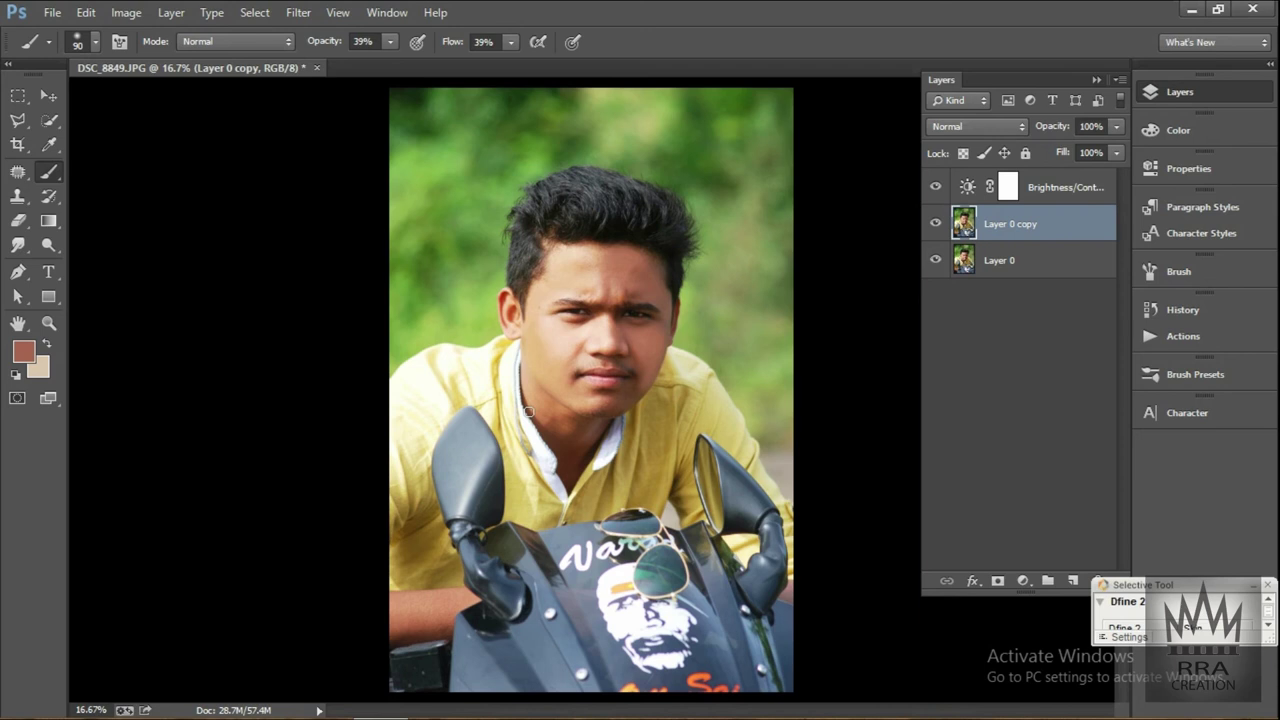
key(ctrl+plus)
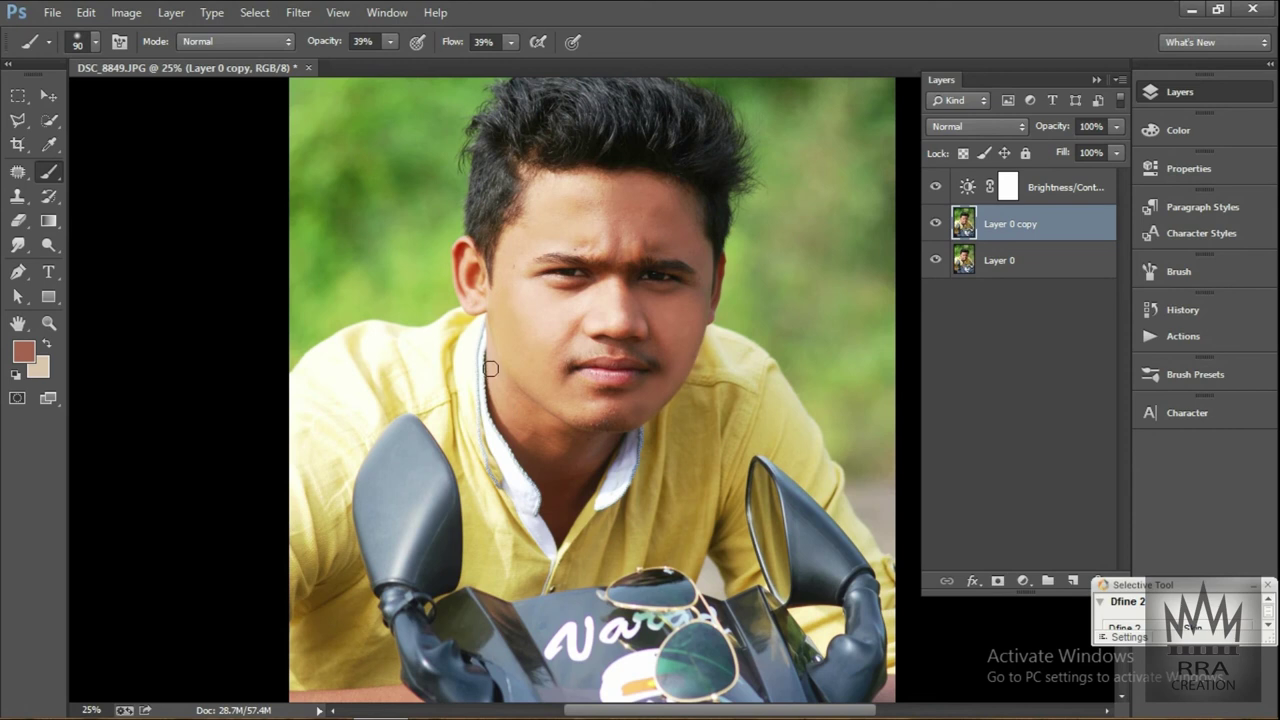
Save As a renamed JPEG on the Desktop with Quality 12 (Maximum), Progressive
click(51, 12)
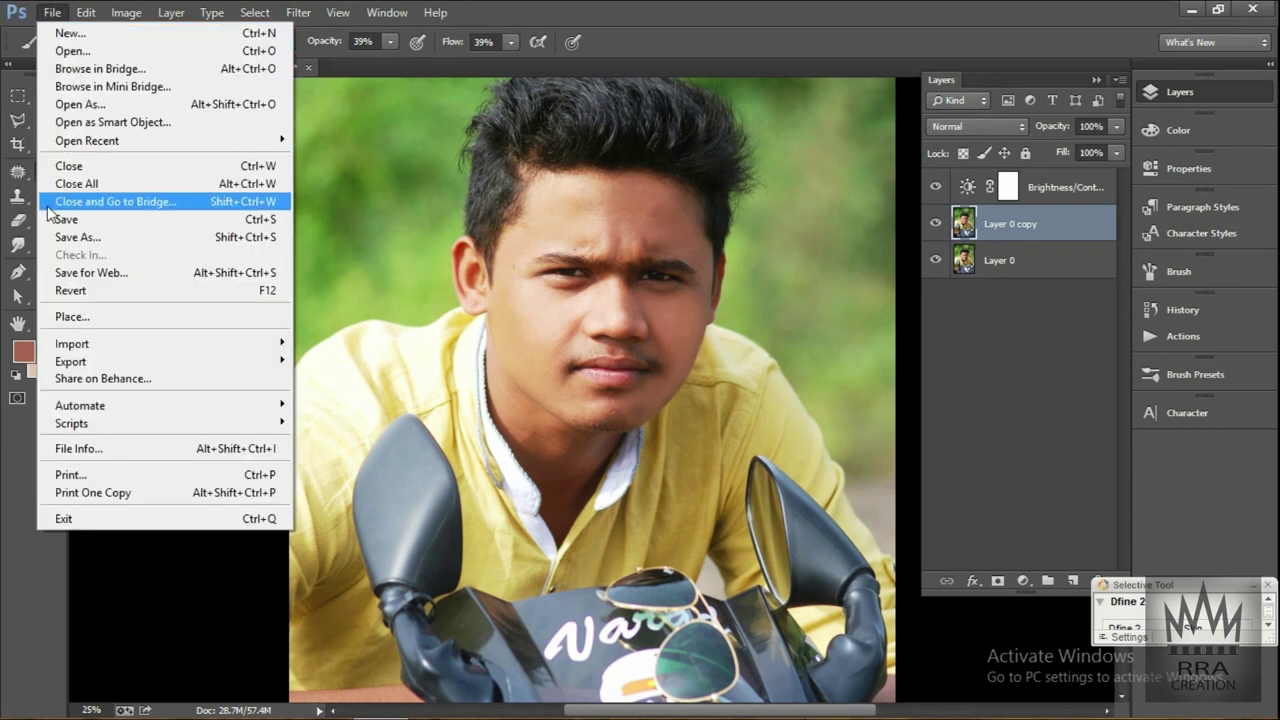
click(78, 238)
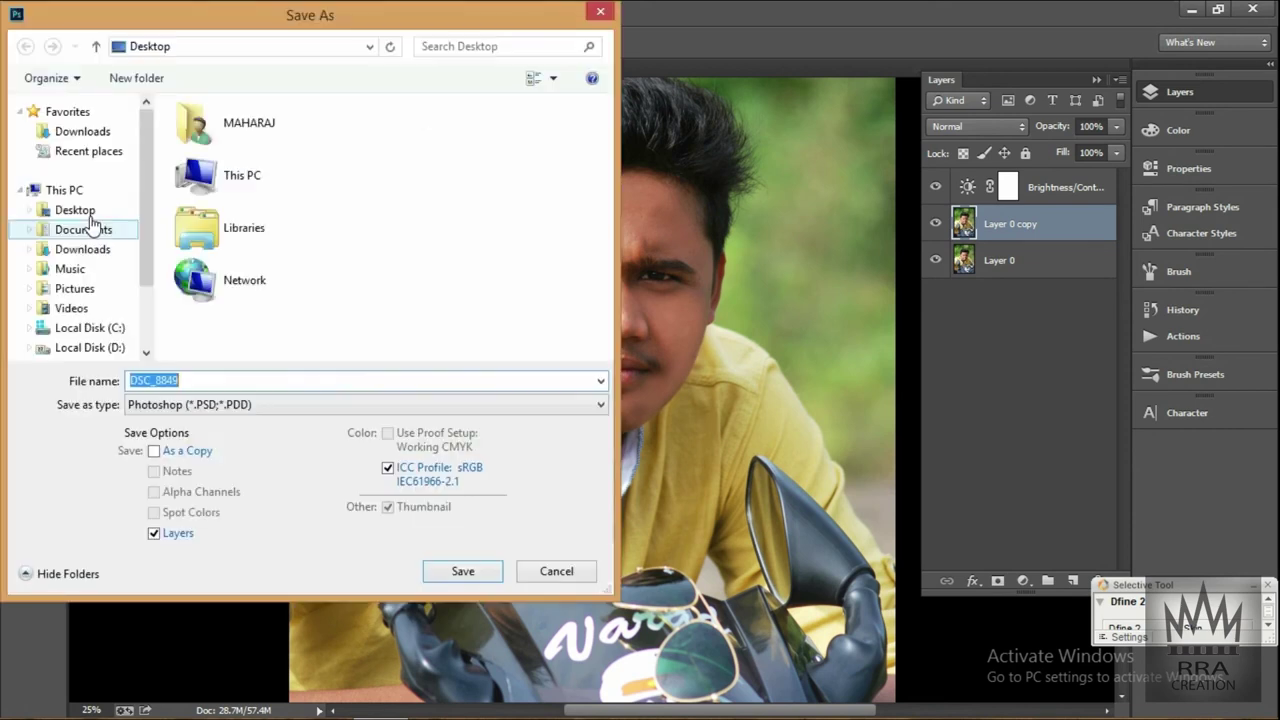
click(78, 213)
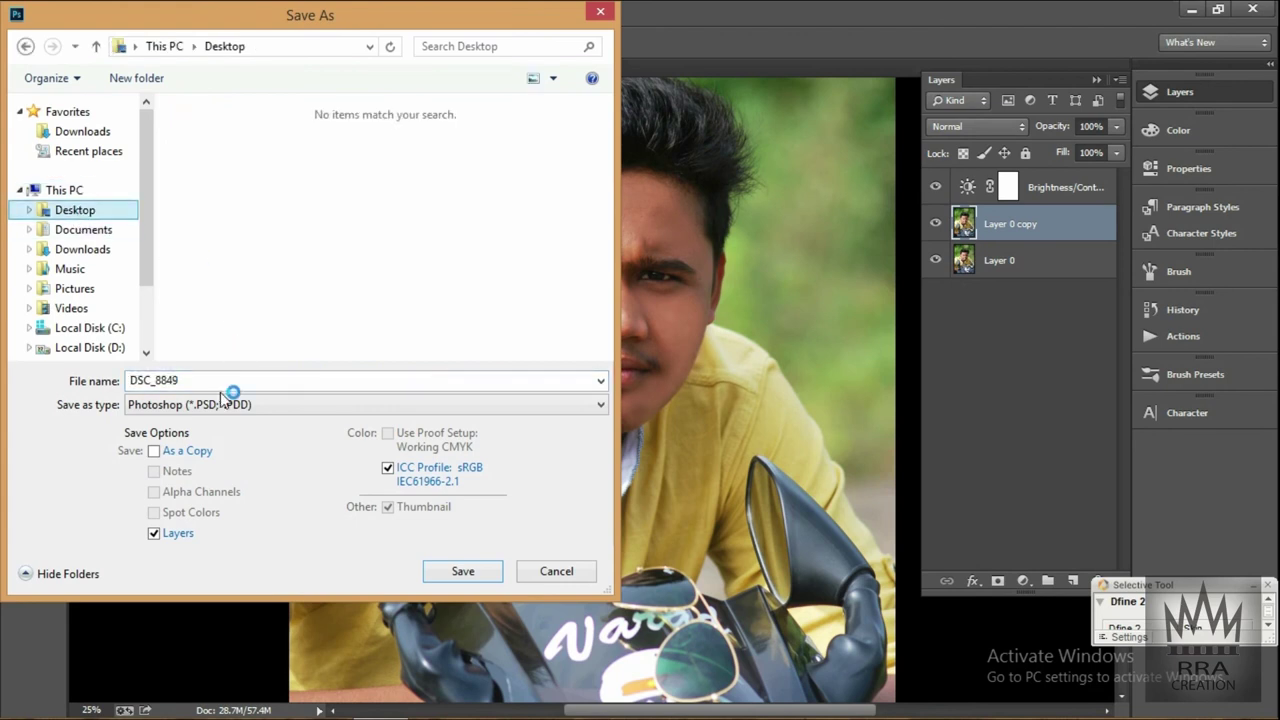
click(254, 410)
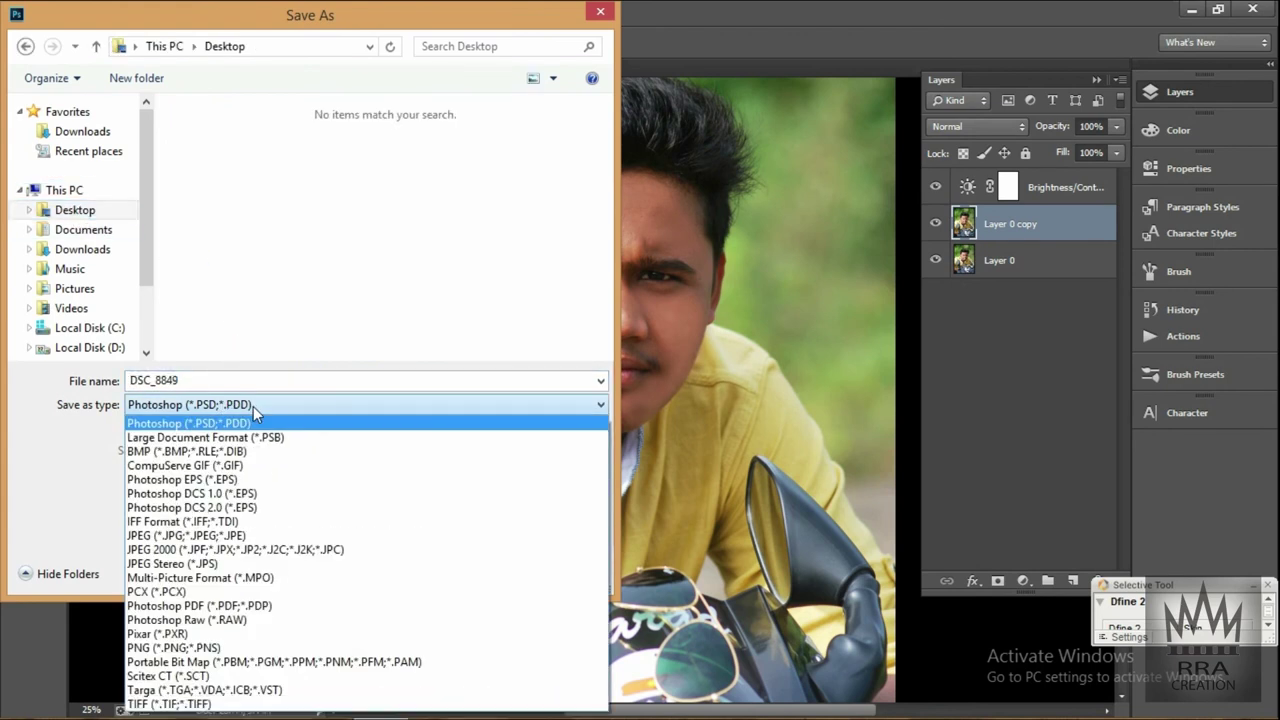
click(216, 538)
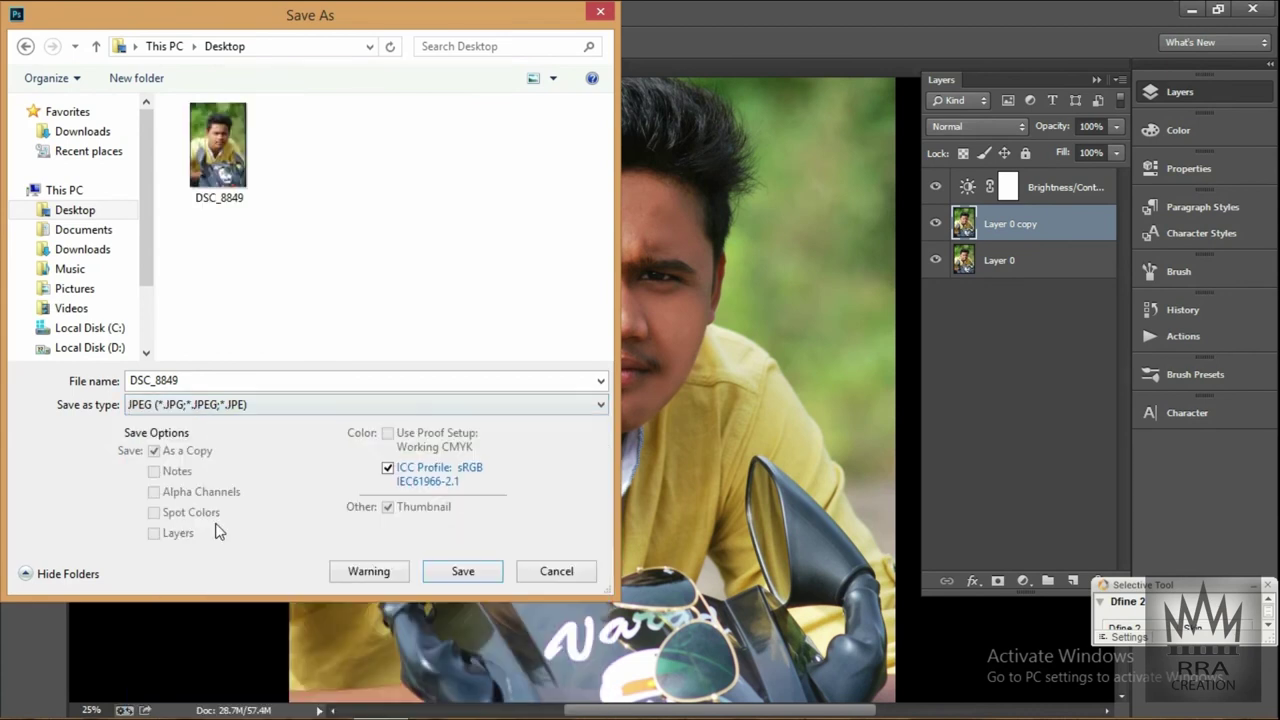
double_click(216, 381)
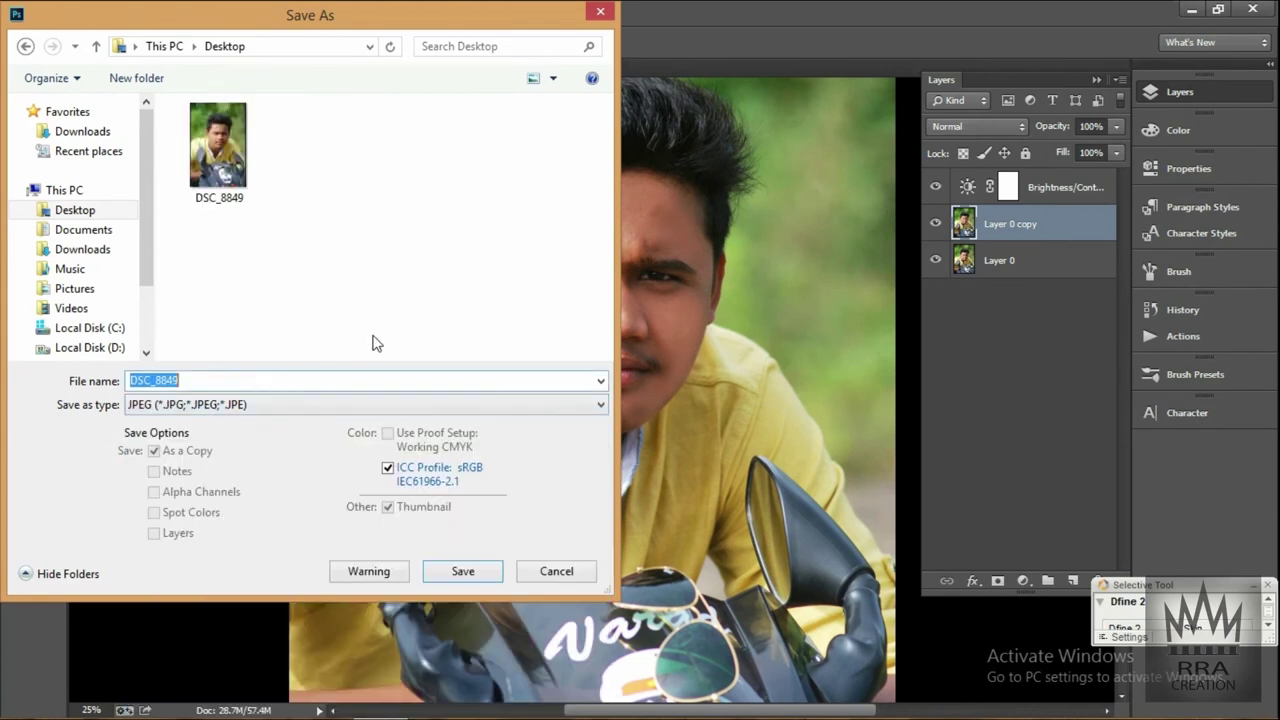
key(BackSpace)
click(474, 574)
mouse_move(634, 515)
mouse_down()
mouse_move(537, 90)
mouse_move(587, 141)
mouse_up()
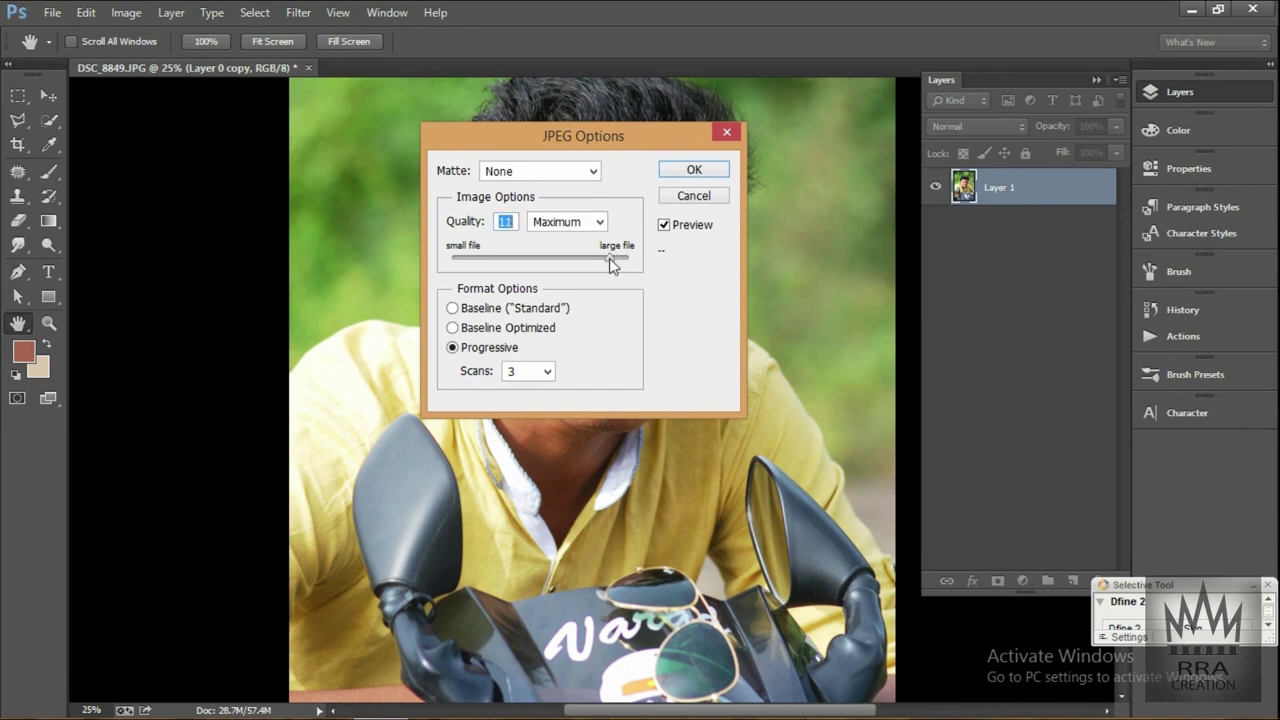
click(704, 170)
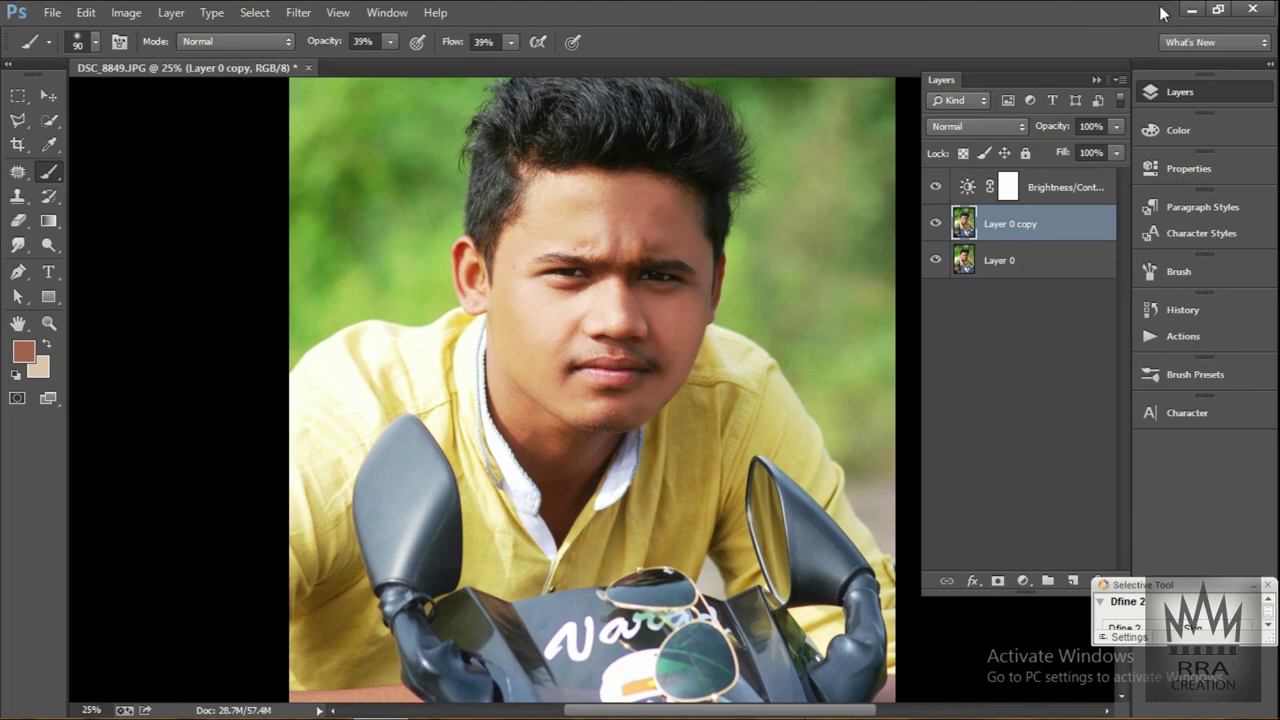
Compare the original DSC_8849 photo with the retouched 'face clean' JPEG, zoomed in the viewer
click(1190, 9)
double_click(33, 188)
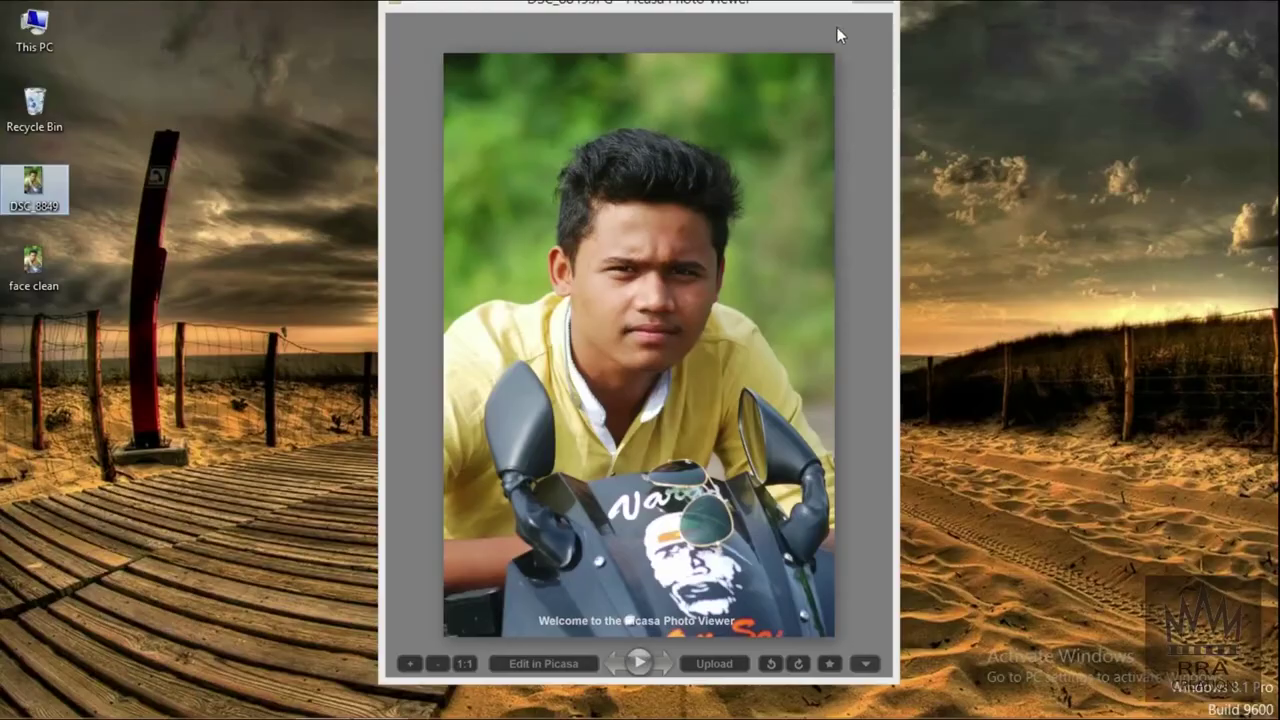
scroll(682, 257, up, 3)
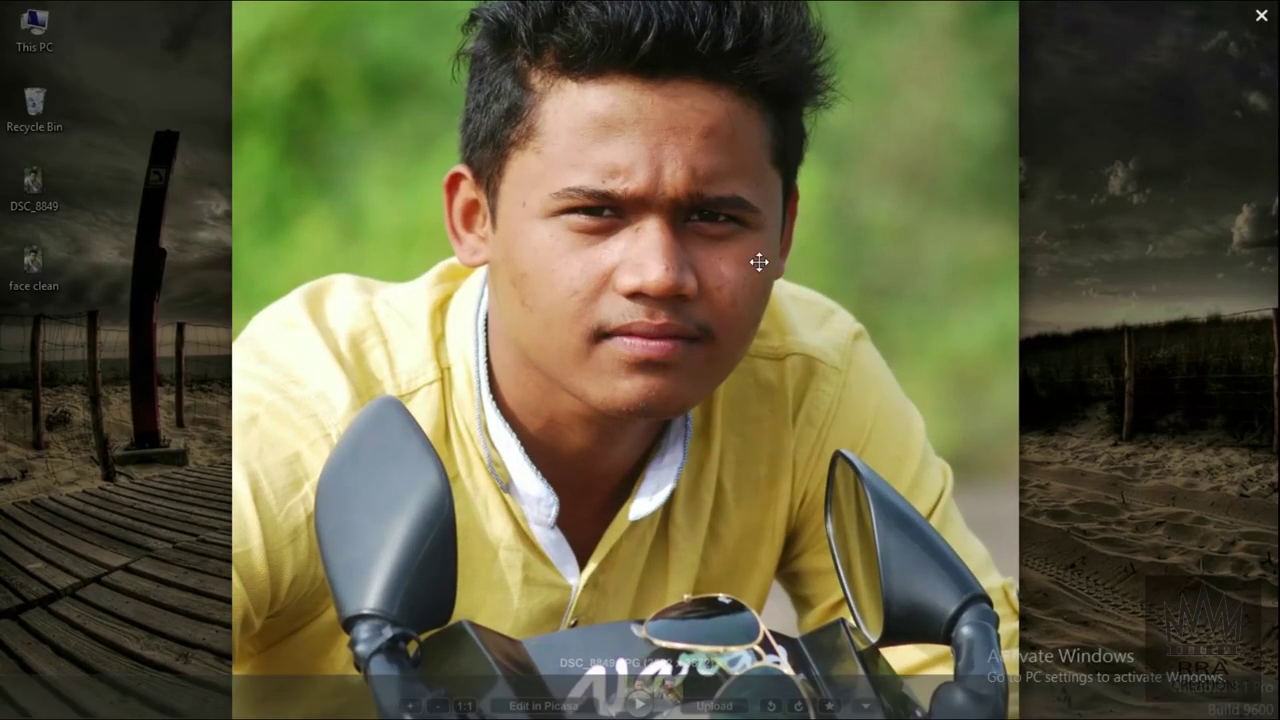
click(1262, 12)
double_click(34, 265)
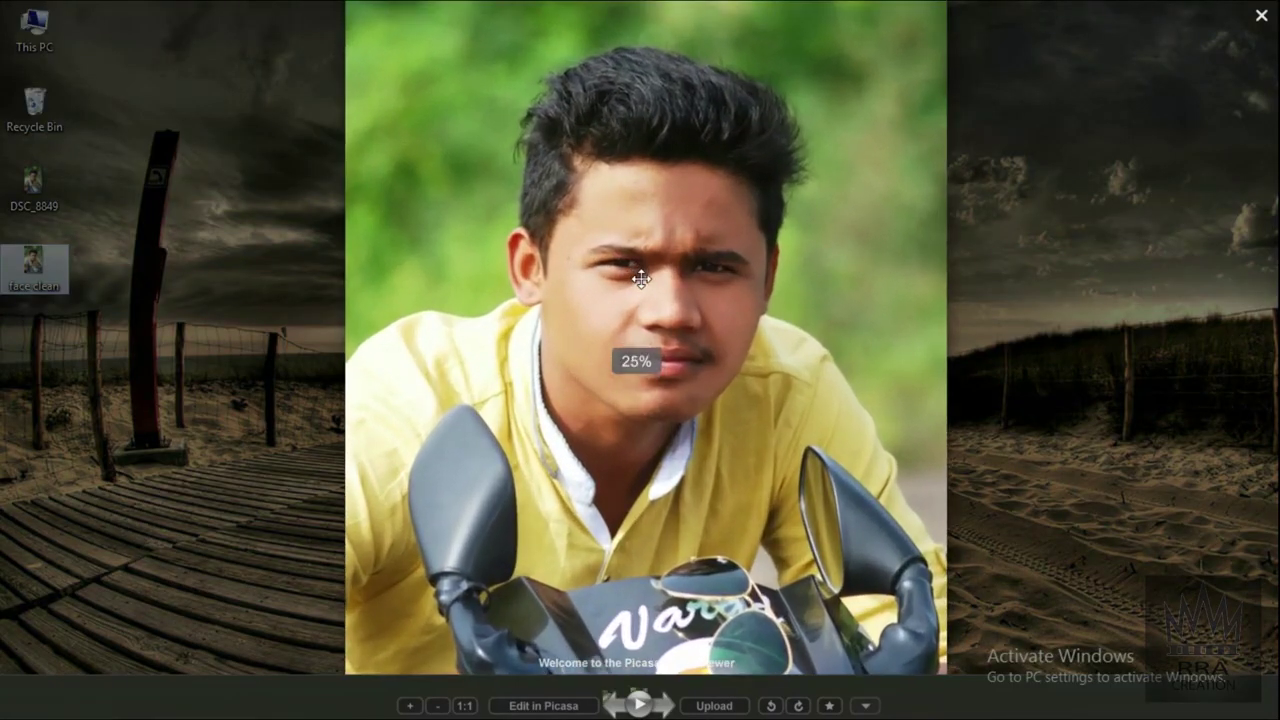
scroll(641, 279, up, 1)
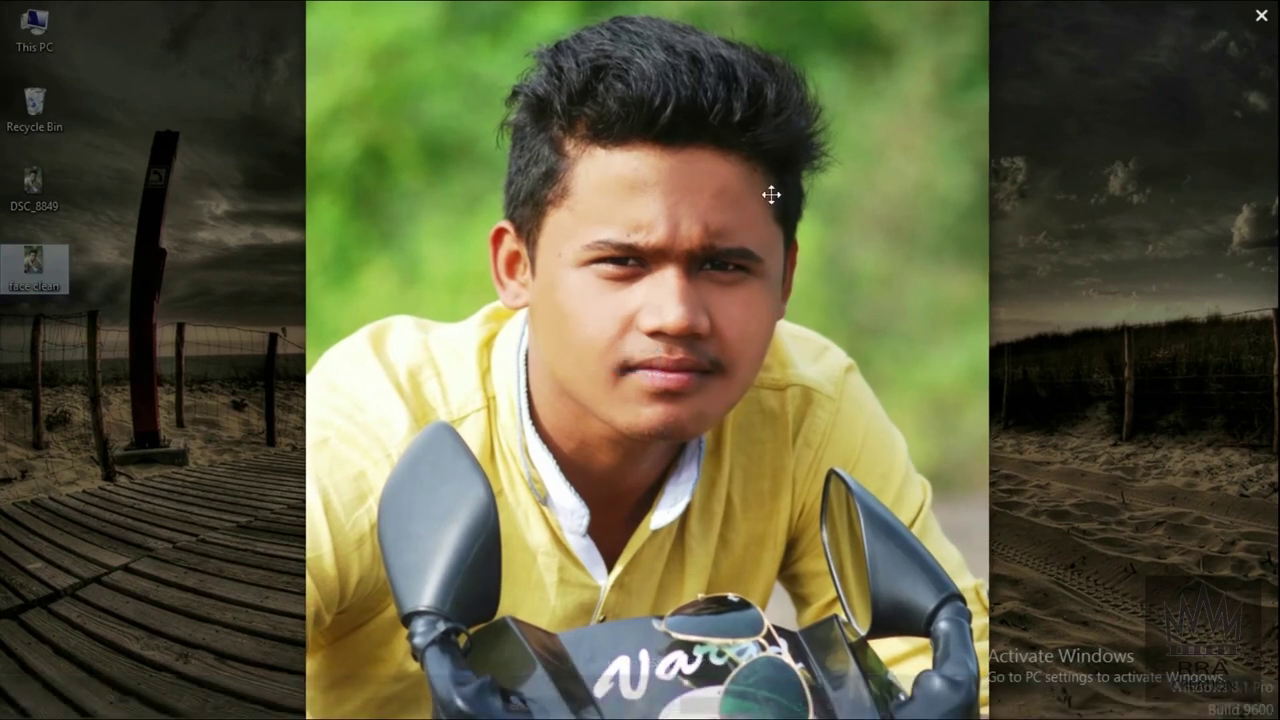
Exit the full-screen Picasa view of the retouched 'face clean' photo
key(Escape)
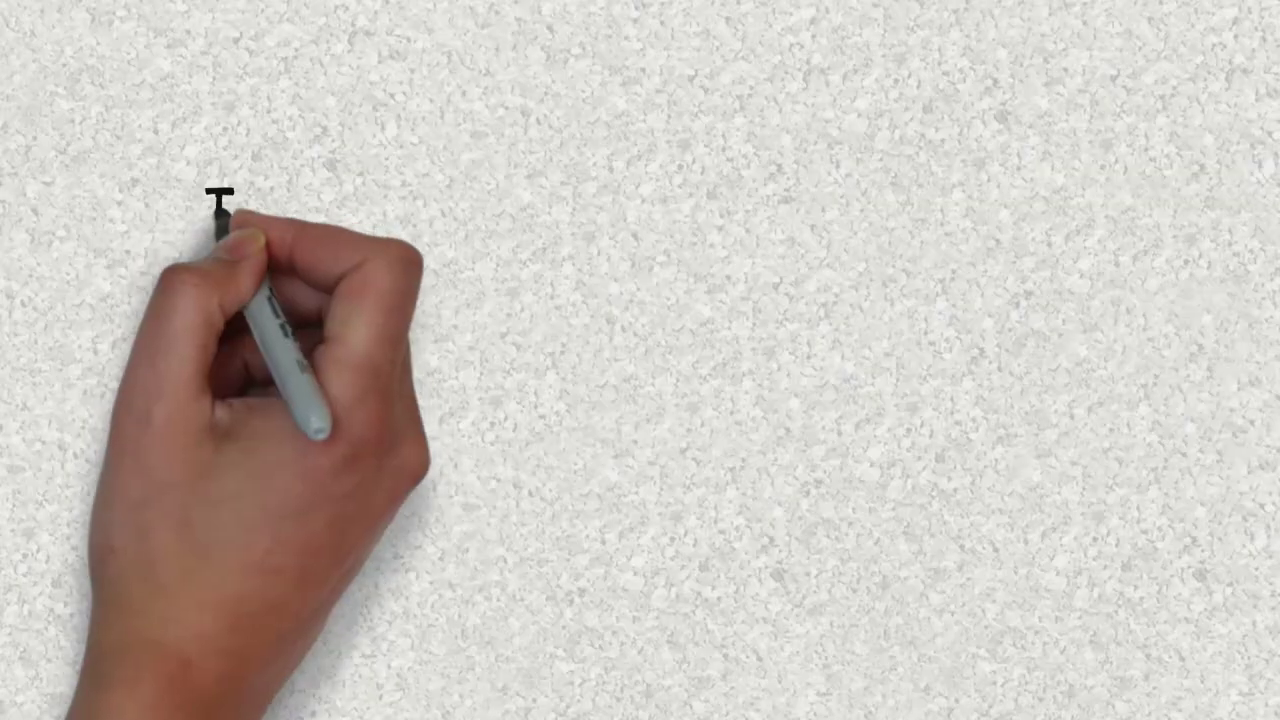